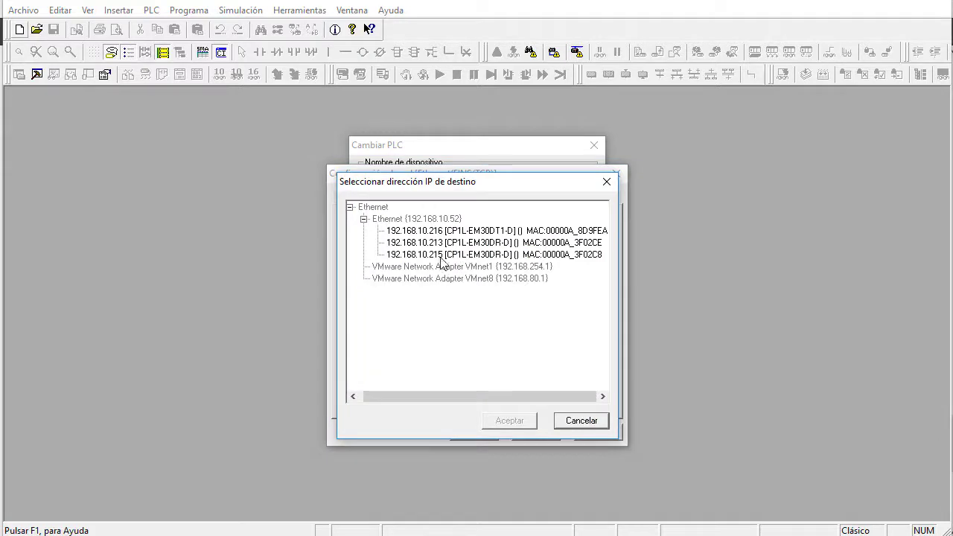
Choose the CP1L-EM30DR-D at 192.168.10.213 as the destination IP address and accept the network settings.
{"action": "left_click", "coordinate": [424, 246]}
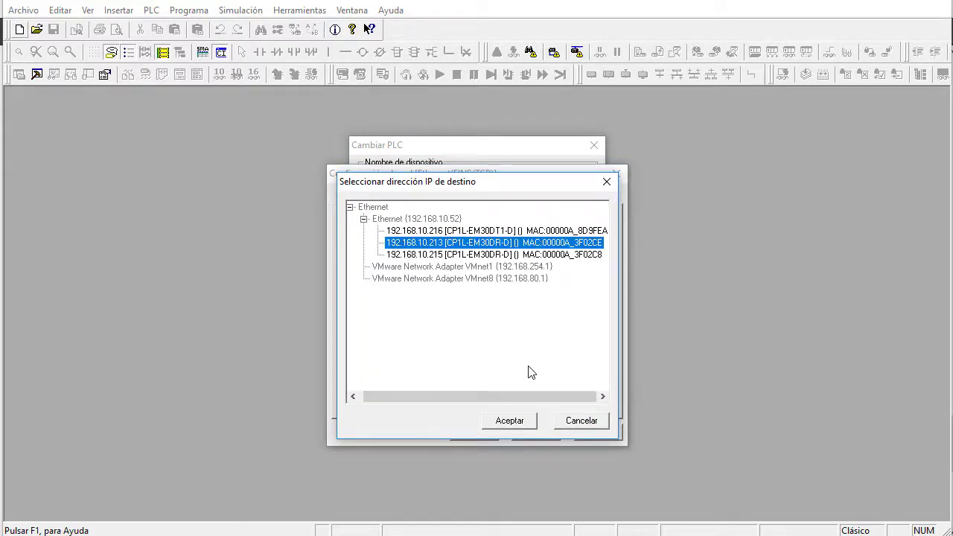
{"action": "left_click", "coordinate": [510, 421]}
{"action": "left_click", "coordinate": [474, 432]}
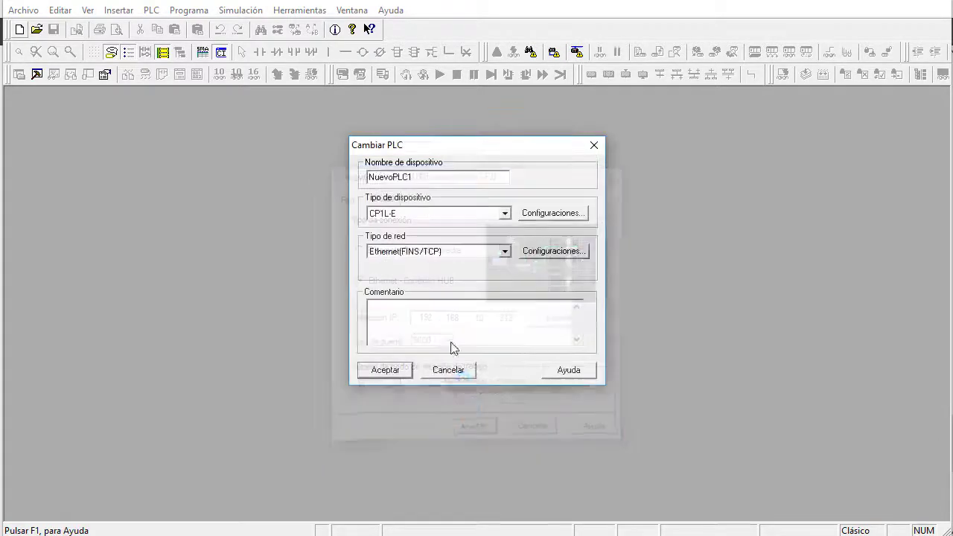
Name the PLC device IP213_Maestro and confirm its creation.
{"action": "left_click_drag", "start_coordinate": [430, 177], "coordinate": [339, 177]}
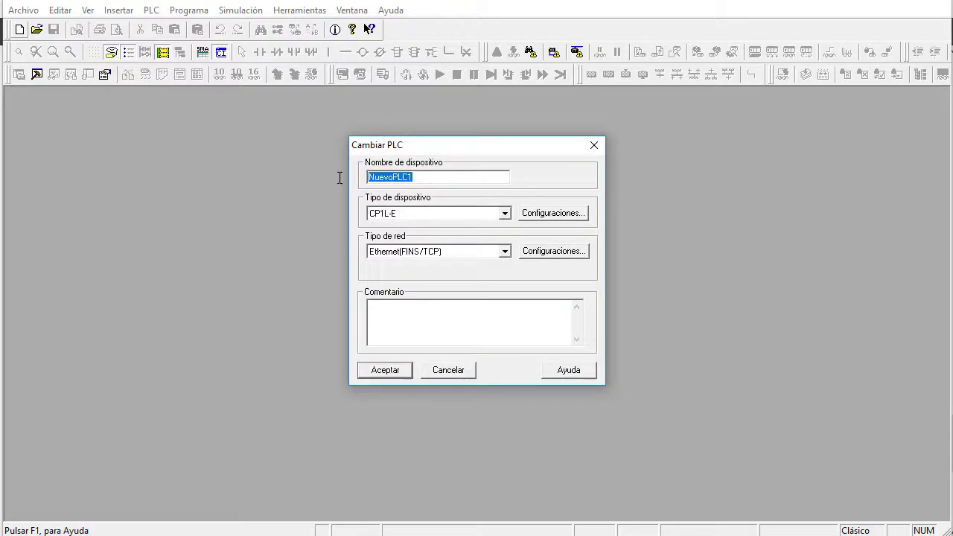
{"action": "key", "text": "BackSpace"}
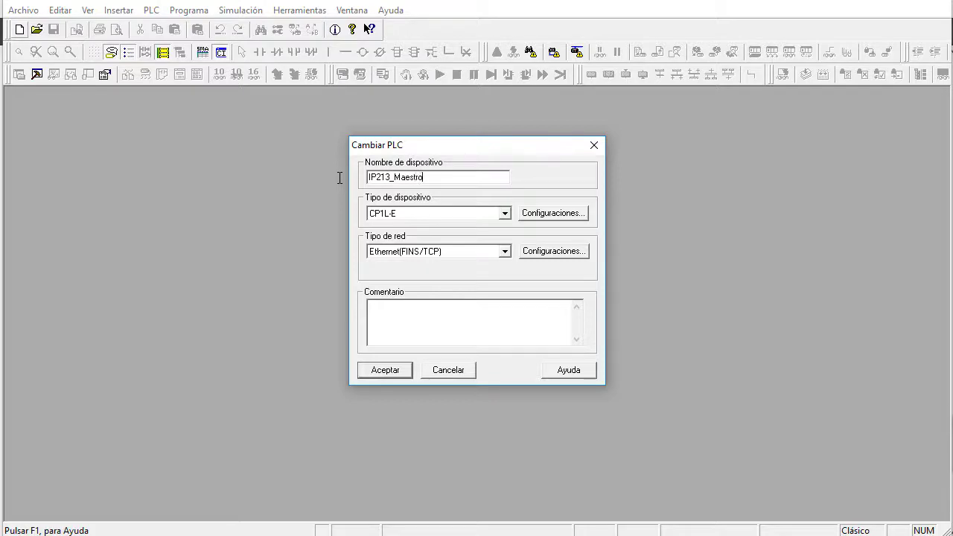
{"action": "key", "text": "Return"}
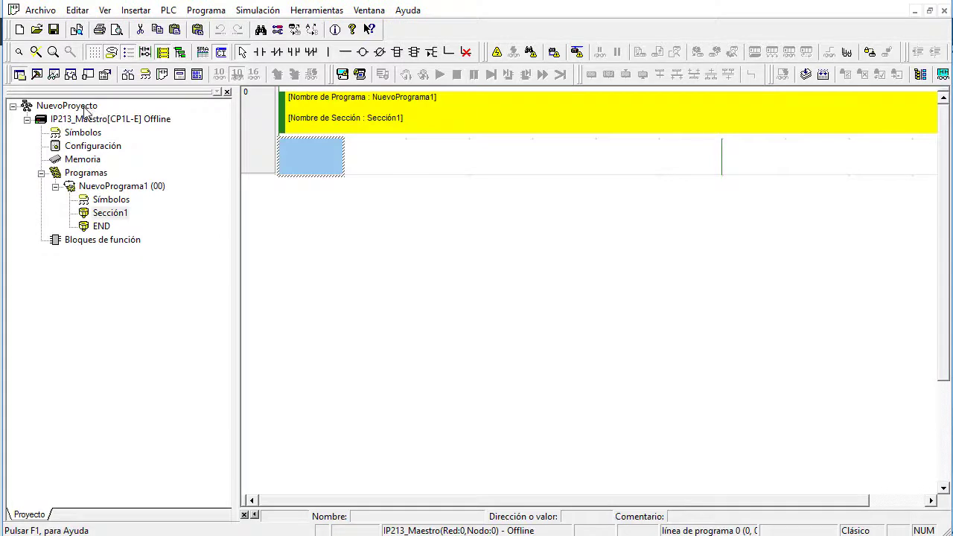
Insert a second PLC into the project and name it IP215_Nodo0.
{"action": "right_click", "coordinate": [93, 110]}
{"action": "left_click", "coordinate": [128, 117]}
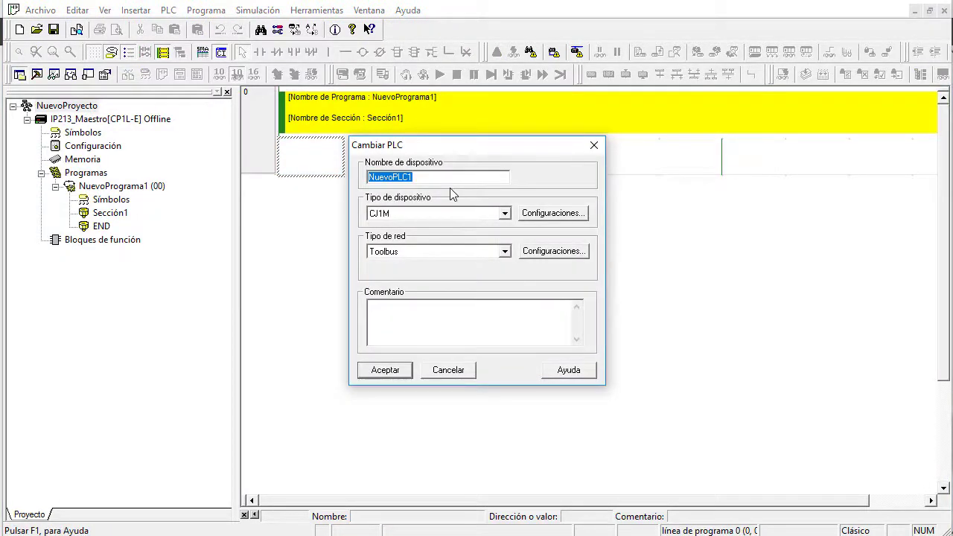
{"action": "type", "text": "IP215"}
{"action": "type", "text": "_Nodo0"}
{"action": "key", "text": "Return"}
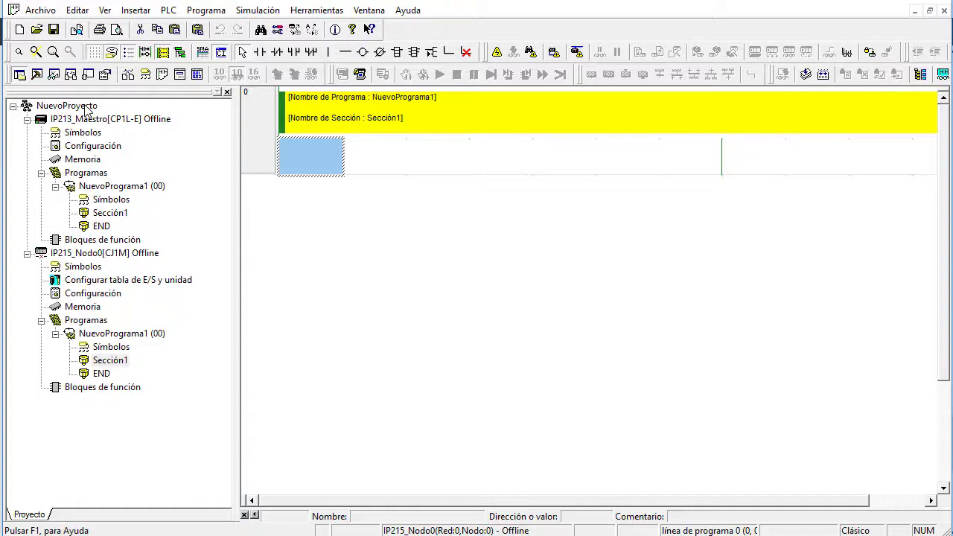
Set the device type of the IP215_Nodo0 PLC to CP1L-E.
{"action": "double_click", "coordinate": [100, 253]}
{"action": "left_click", "coordinate": [486, 214]}
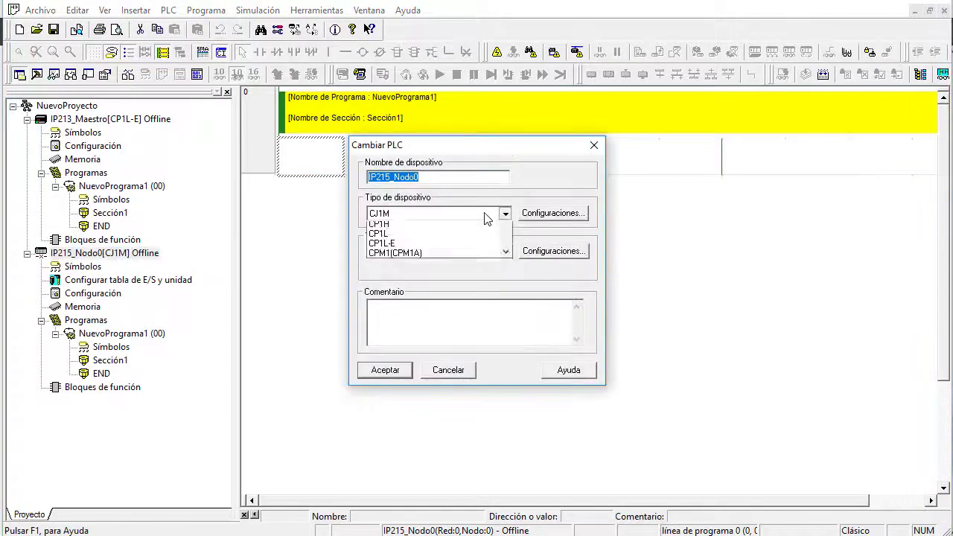
{"action": "left_click", "coordinate": [402, 283]}
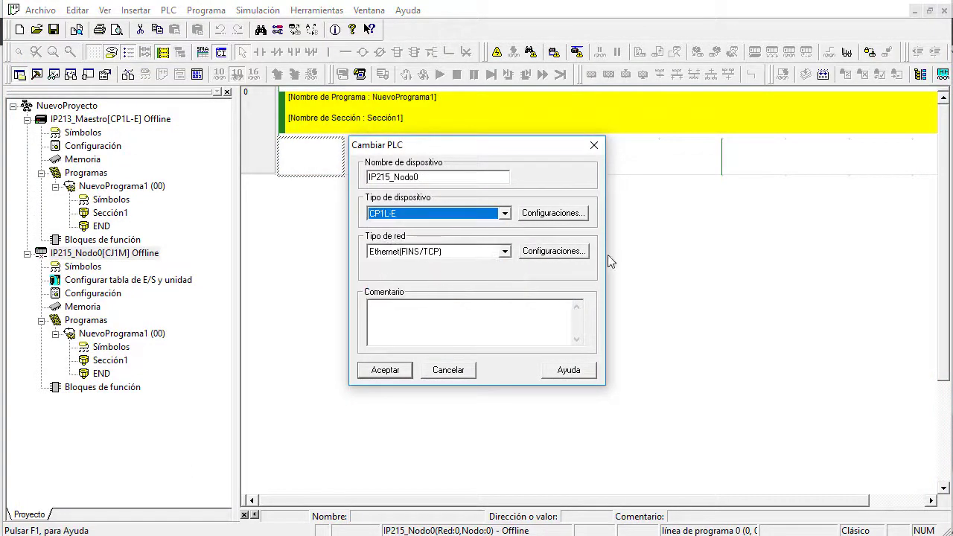
Configure the IP215_Nodo0 network as an Ethernet HUB connection with the detected destination address 192.168.10.215.
{"action": "left_click", "coordinate": [551, 251]}
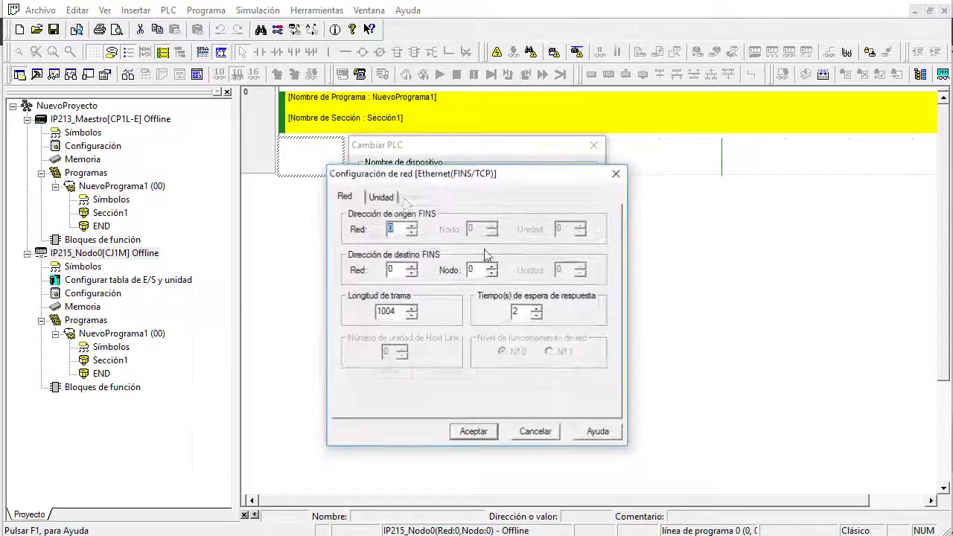
{"action": "left_click", "coordinate": [390, 200]}
{"action": "left_click", "coordinate": [358, 281]}
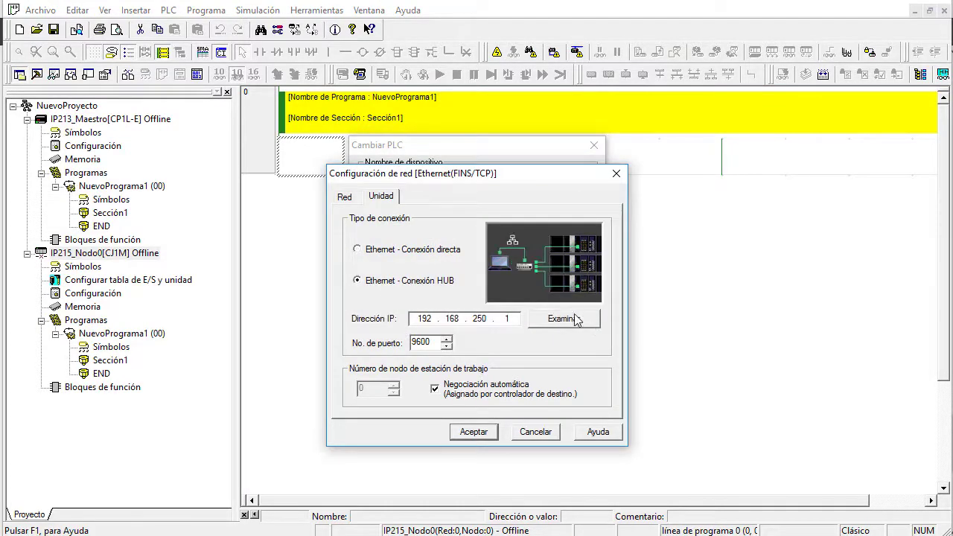
{"action": "left_click", "coordinate": [573, 319]}
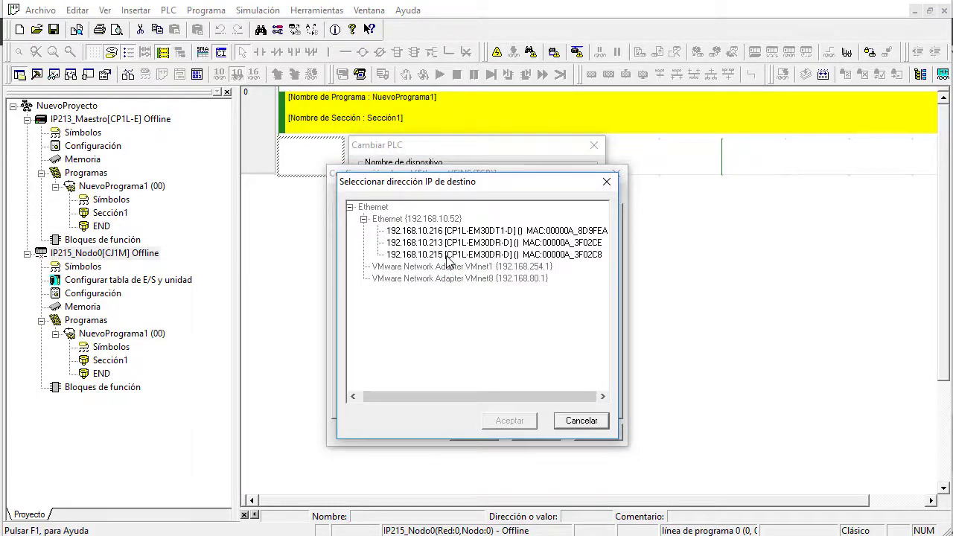
{"action": "left_click", "coordinate": [448, 256]}
{"action": "left_click", "coordinate": [508, 421]}
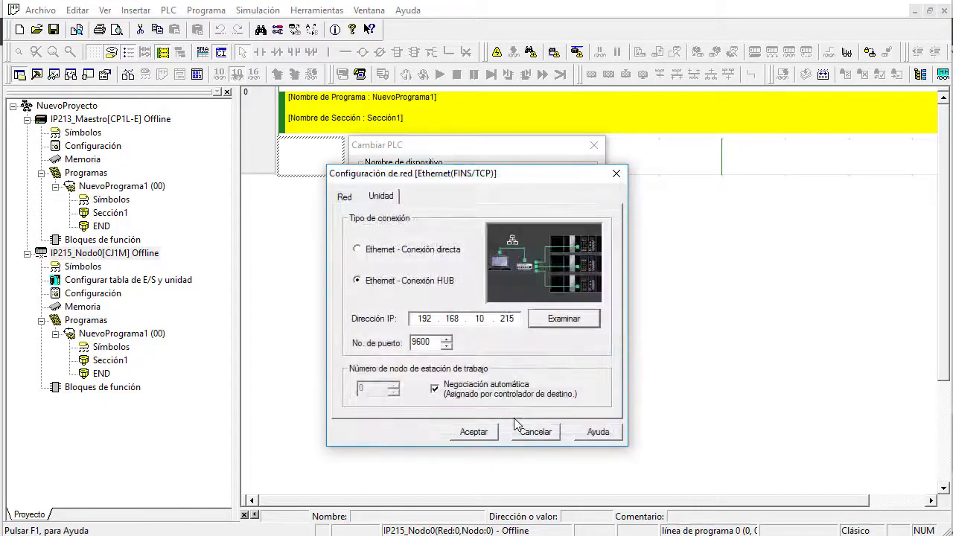
{"action": "left_click", "coordinate": [472, 434]}
Apply the IP215_Nodo0 device changes, accept the conversion, and close the conversion results output.
{"action": "left_click", "coordinate": [388, 372]}
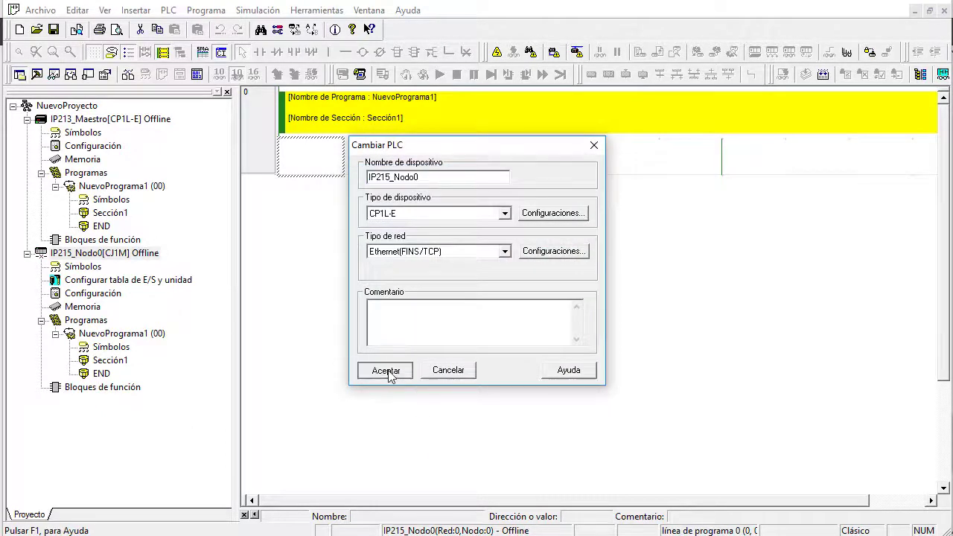
{"action": "left_click", "coordinate": [532, 339]}
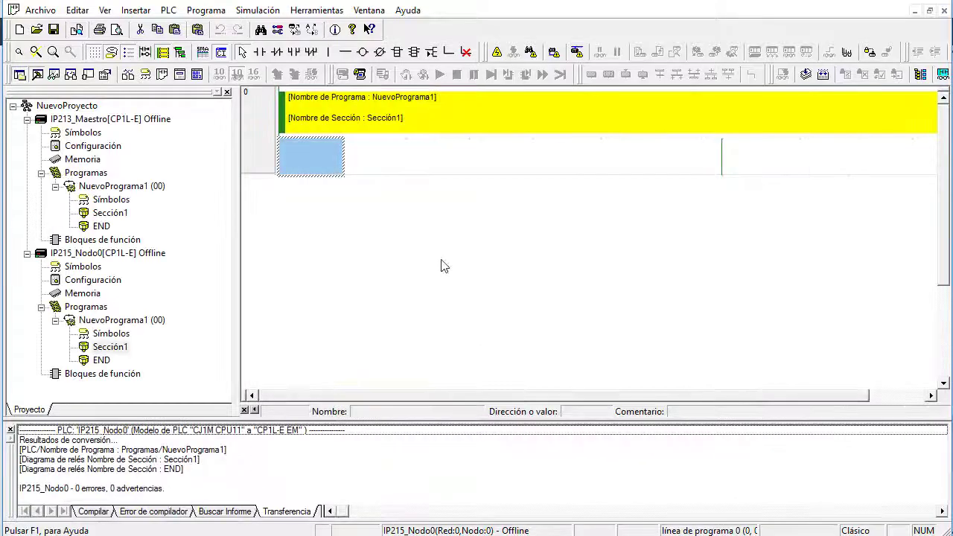
{"action": "left_click", "coordinate": [11, 430]}
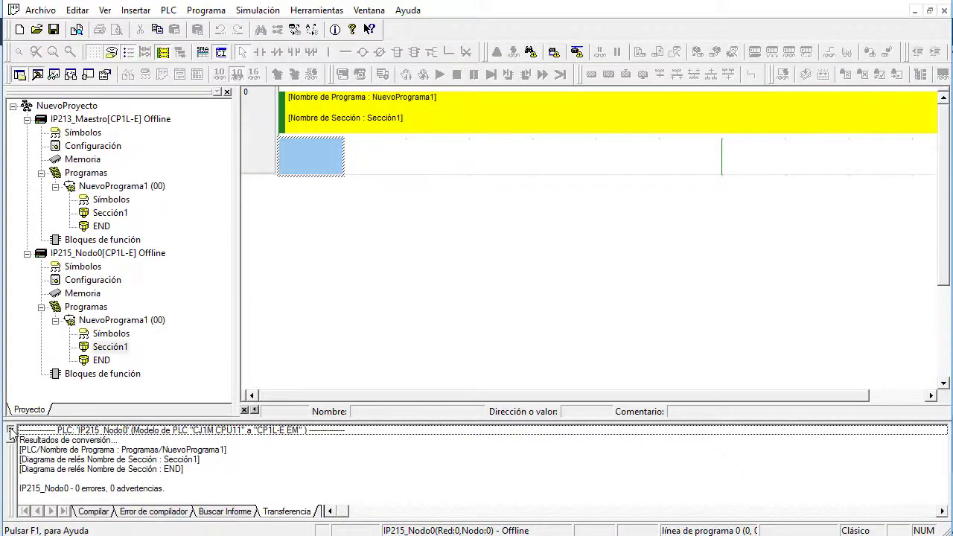
Insert a third PLC into the project with device type CP1L-E.
{"action": "right_click", "coordinate": [87, 108]}
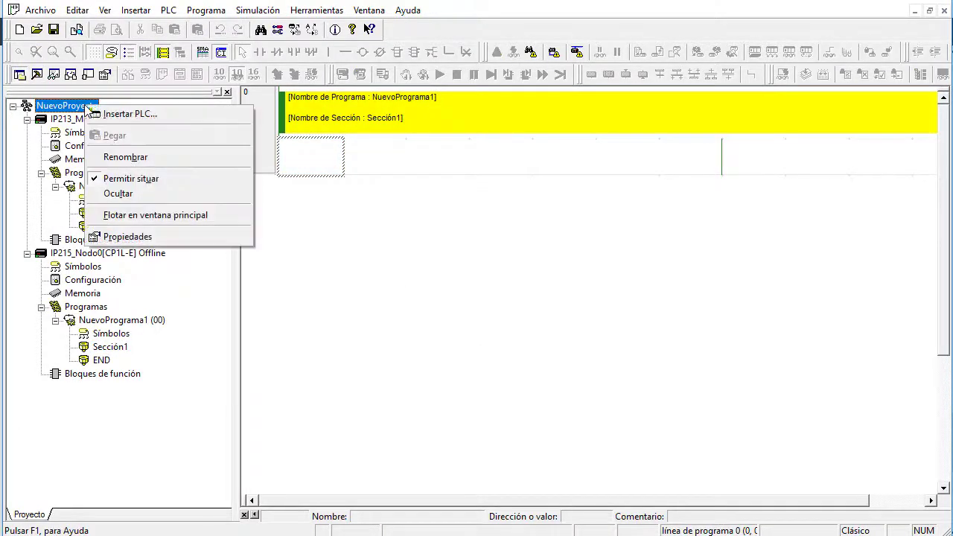
{"action": "left_click", "coordinate": [102, 115]}
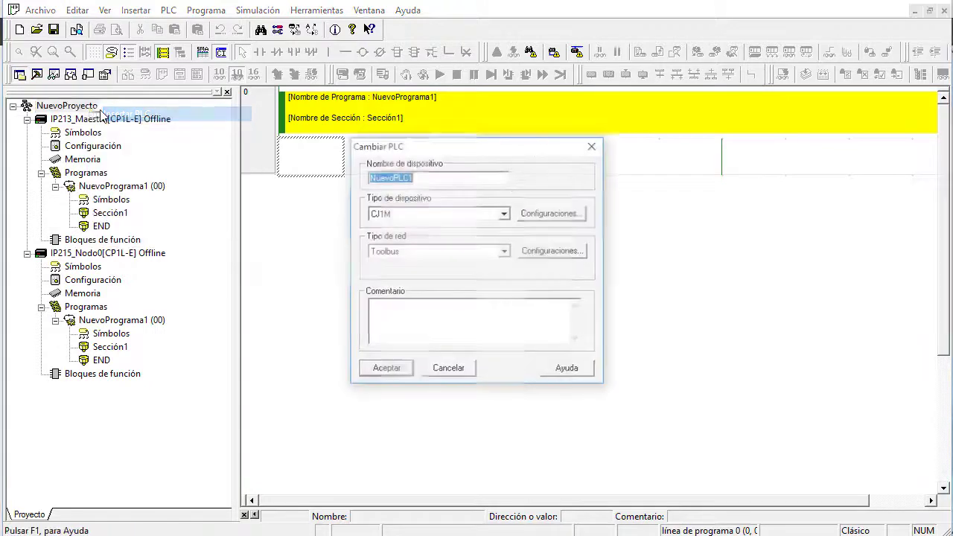
{"action": "left_click", "coordinate": [504, 213]}
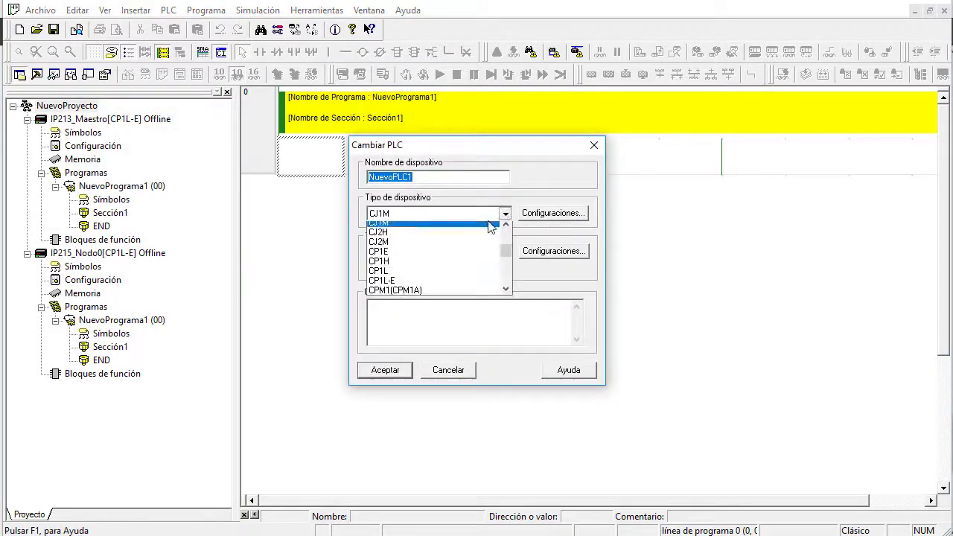
{"action": "left_click", "coordinate": [426, 282]}
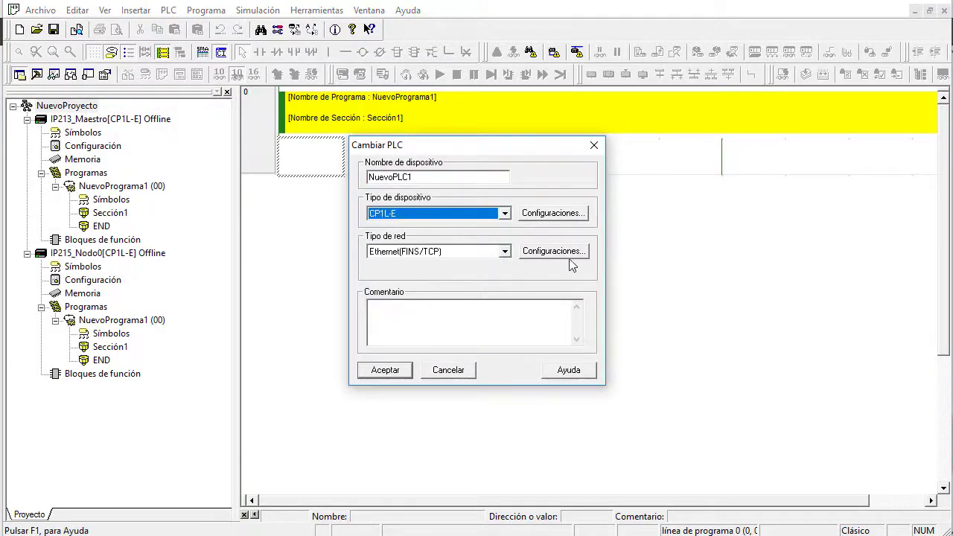
Configure the third PLC's network as an Ethernet HUB connection with the detected destination address 192.168.10.216.
{"action": "left_click", "coordinate": [560, 252]}
{"action": "left_click", "coordinate": [386, 200]}
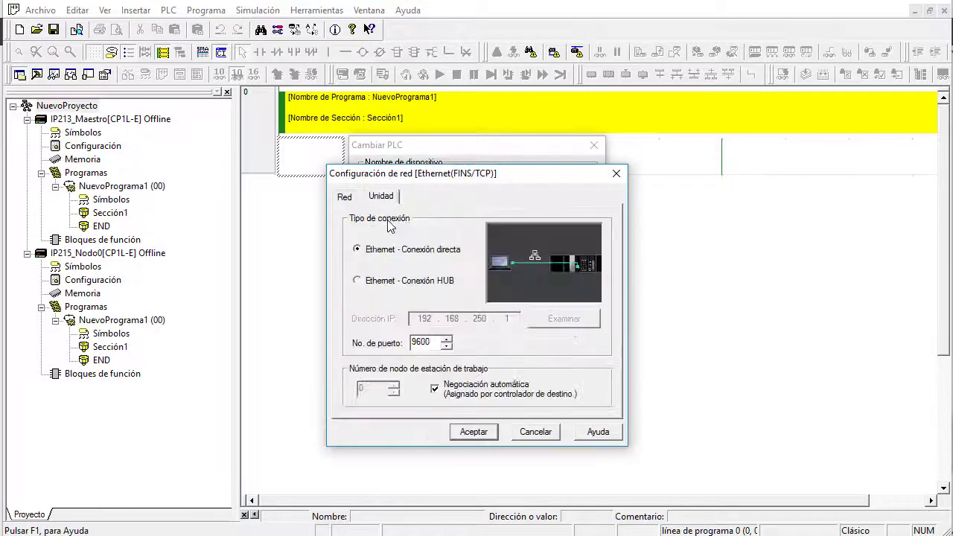
{"action": "left_click", "coordinate": [383, 283]}
{"action": "left_click", "coordinate": [564, 318]}
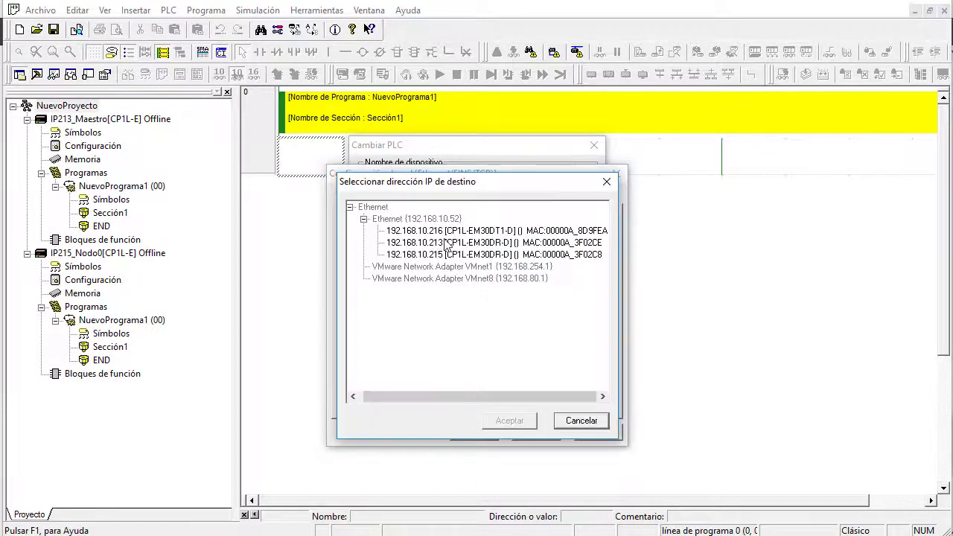
{"action": "left_click", "coordinate": [449, 231]}
{"action": "left_click", "coordinate": [504, 422]}
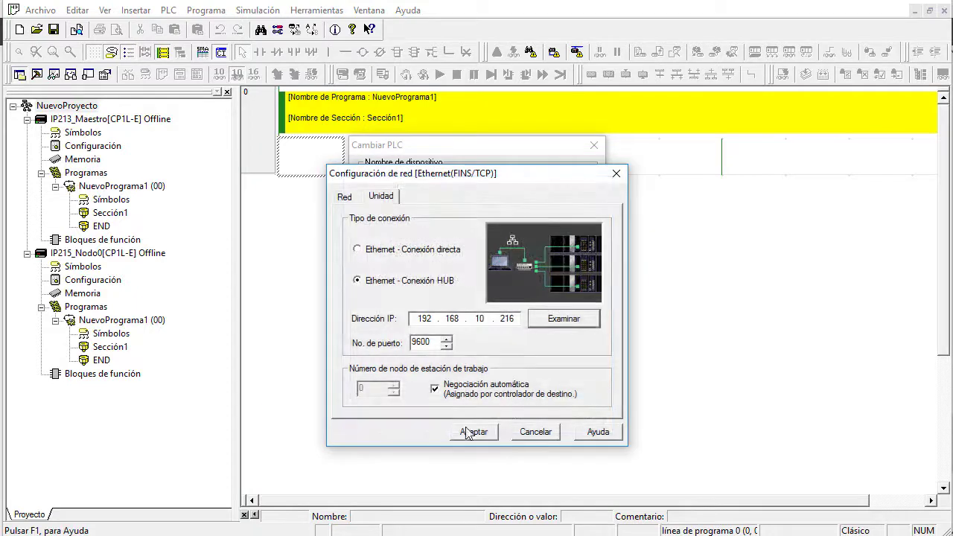
{"action": "left_click", "coordinate": [465, 432]}
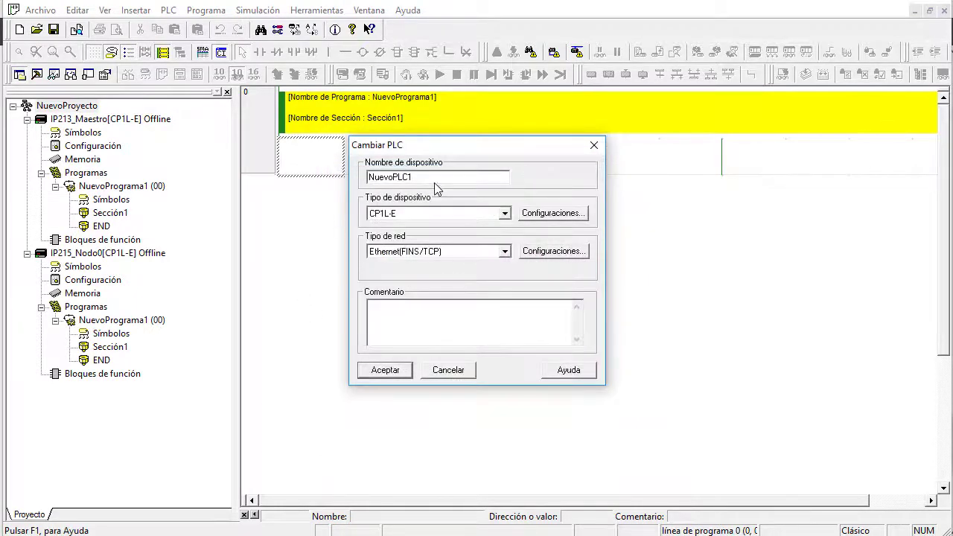
Name the third PLC IP216_Nodo2 and confirm its creation.
{"action": "left_click_drag", "start_coordinate": [434, 182], "coordinate": [336, 185]}
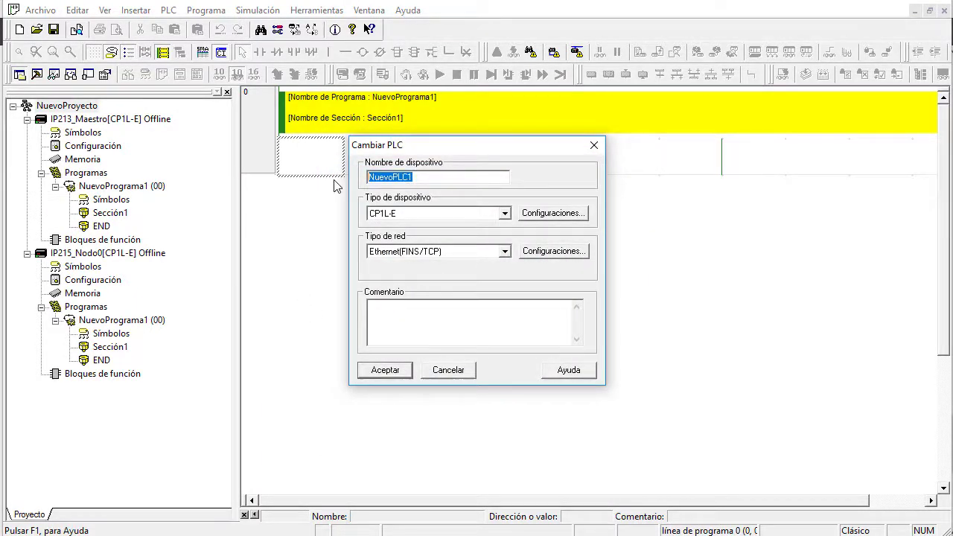
{"action": "type", "text": "IP216_Nodo2"}
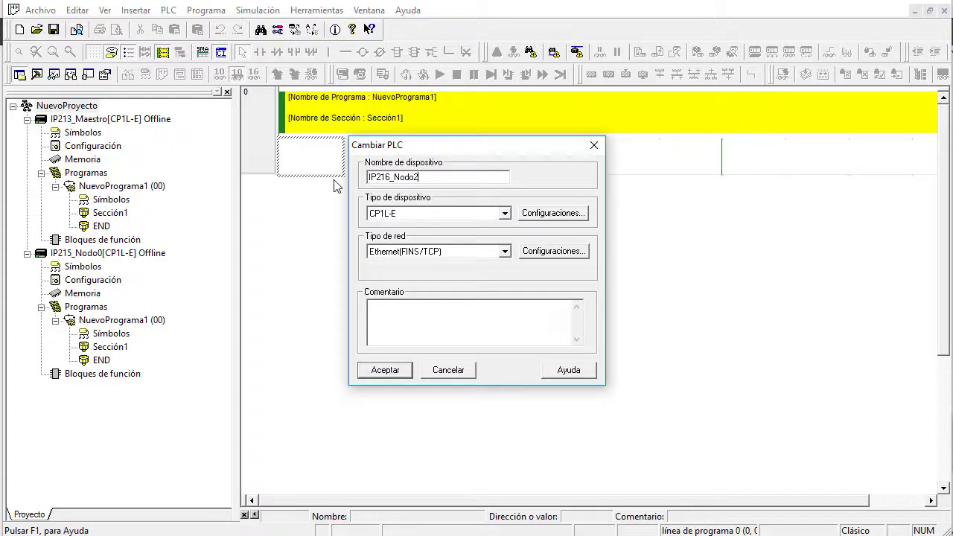
{"action": "key", "text": "Return"}
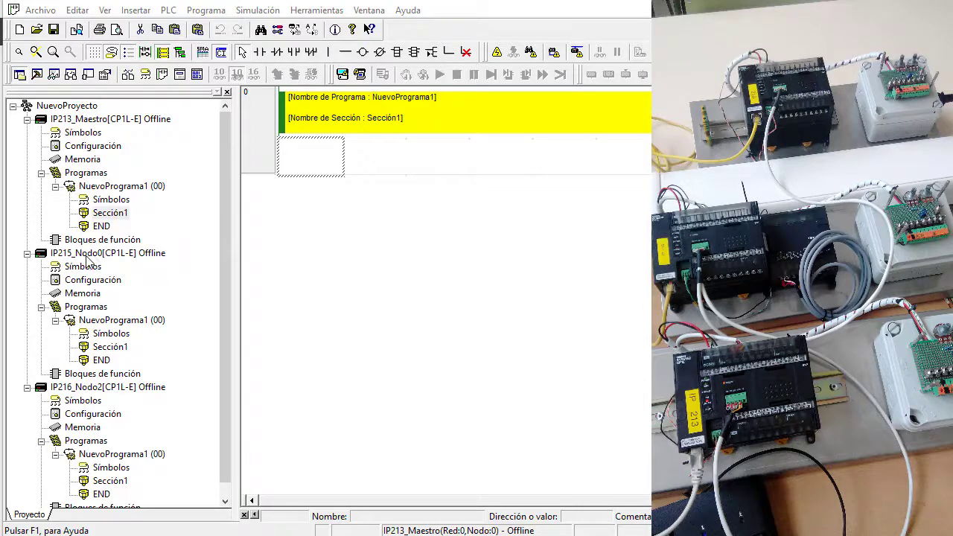
{"action": "scroll", "coordinate": [71, 261], "scroll_direction": "down", "scroll_amount": 1}
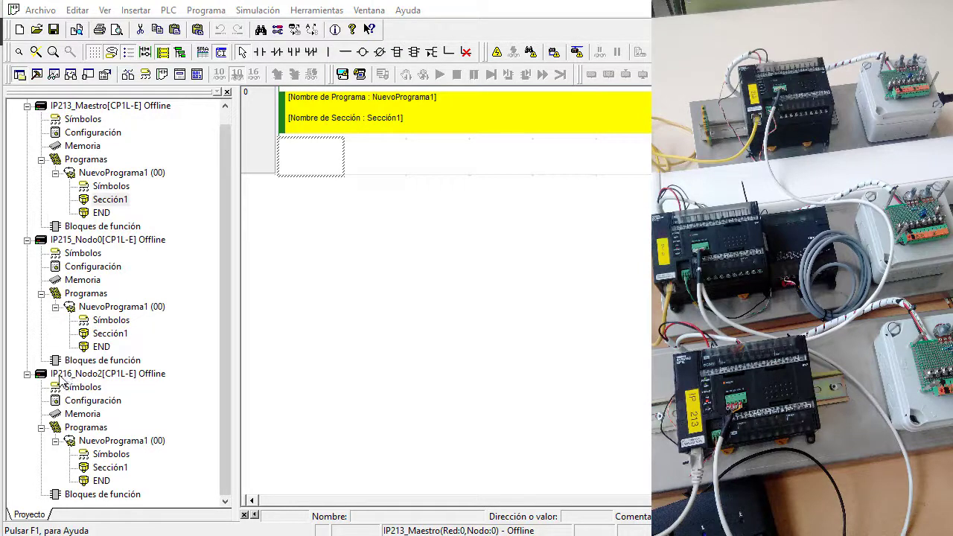
{"action": "scroll", "coordinate": [151, 381], "scroll_direction": "up", "scroll_amount": 1}
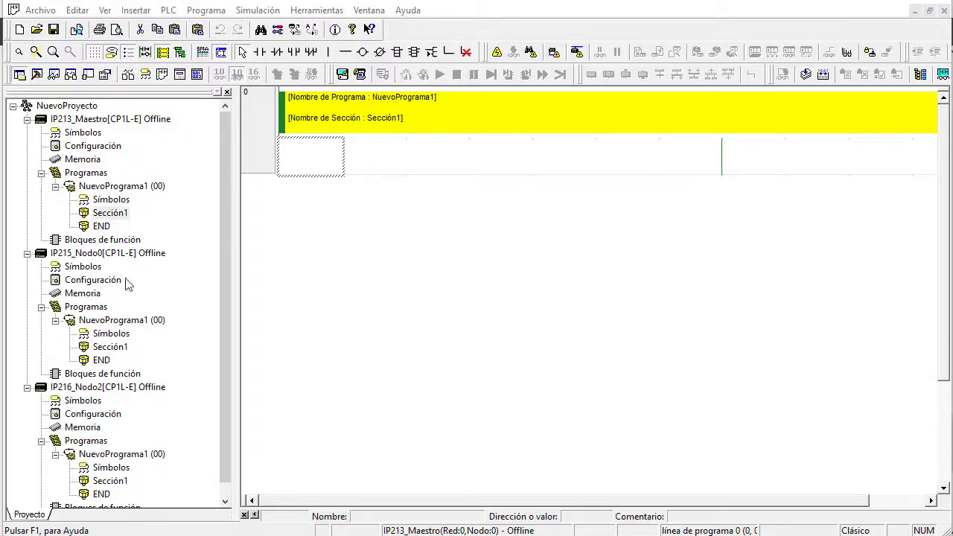
In the IP213_Maestro PLC settings, set the mode of serial port 1 to PC Link (maestro).
{"action": "double_click", "coordinate": [97, 148]}
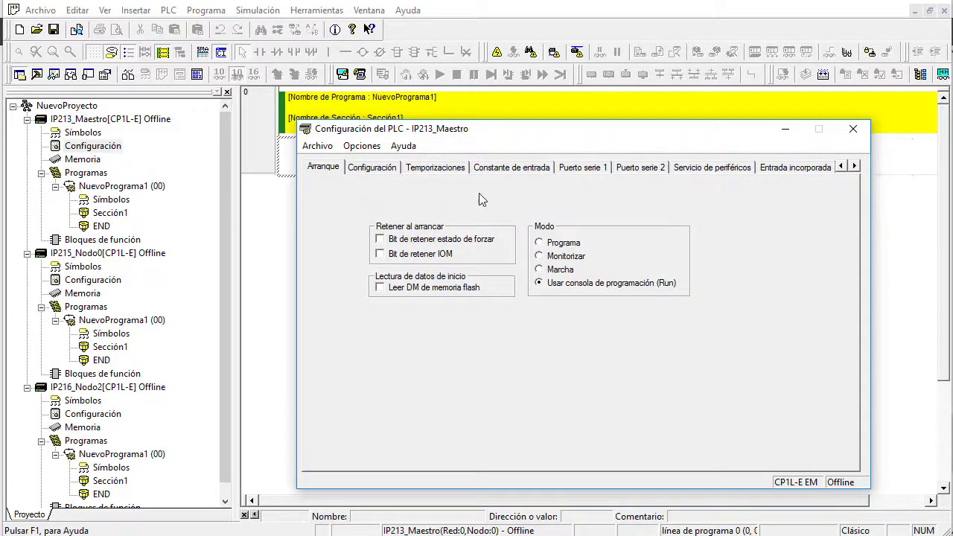
{"action": "left_click", "coordinate": [590, 168]}
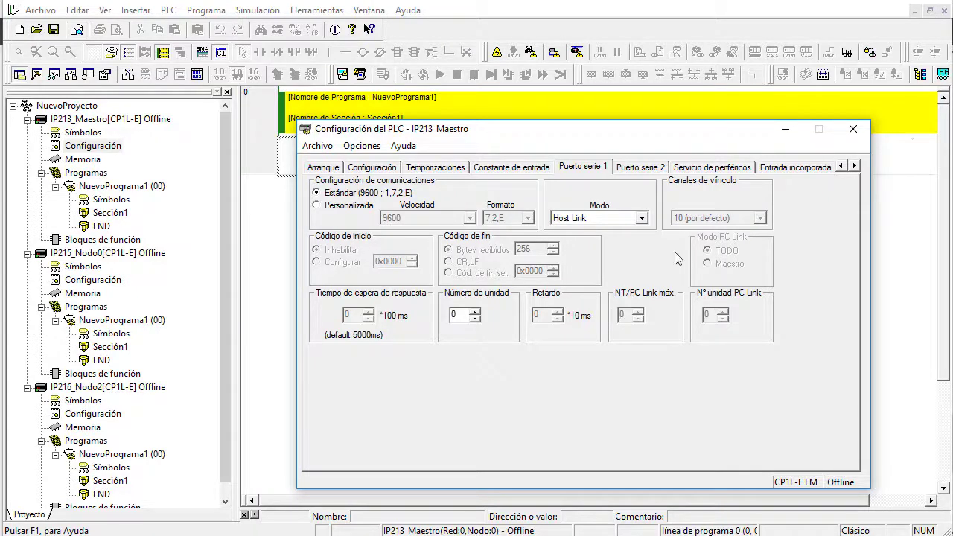
{"action": "left_click", "coordinate": [641, 218]}
{"action": "left_click", "coordinate": [642, 270]}
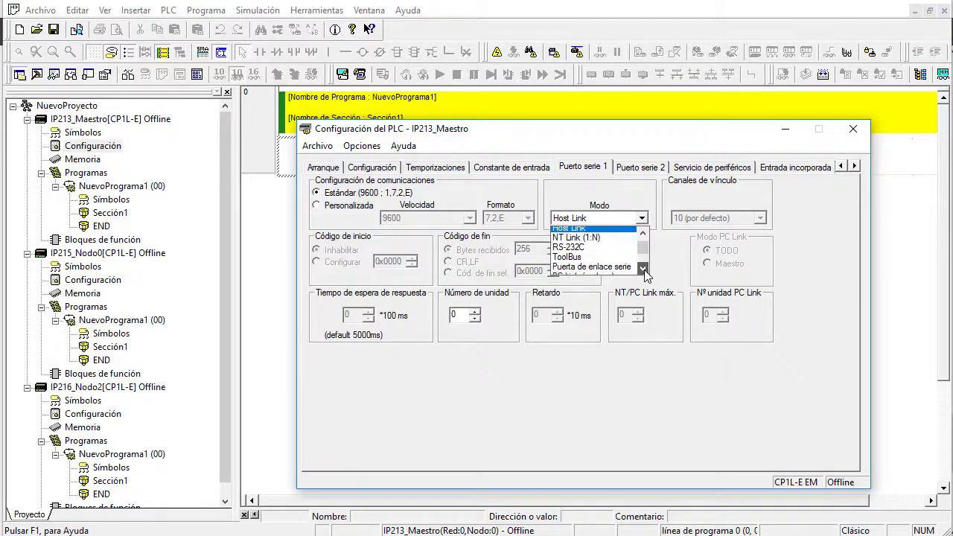
{"action": "left_click", "coordinate": [643, 270]}
{"action": "left_click", "coordinate": [642, 269]}
{"action": "left_click", "coordinate": [643, 269]}
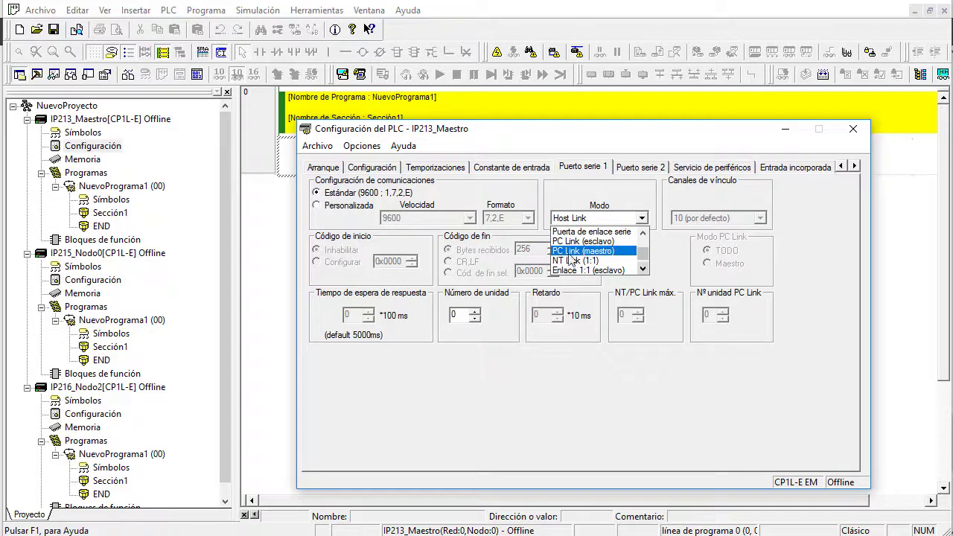
{"action": "left_click", "coordinate": [578, 252]}
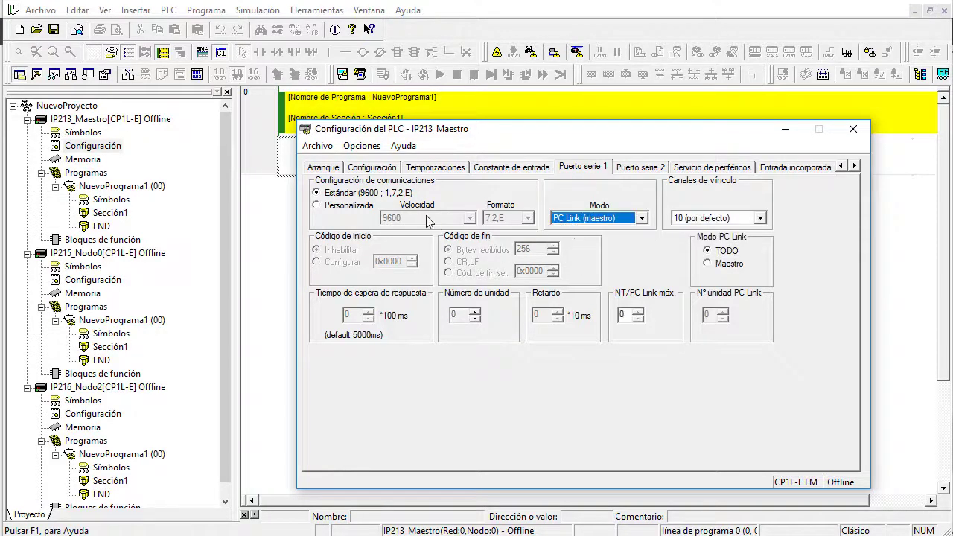
Switch serial port 1 of IP213_Maestro to custom (Personalizada) communication settings with a speed of 115200.
{"action": "left_click", "coordinate": [317, 204]}
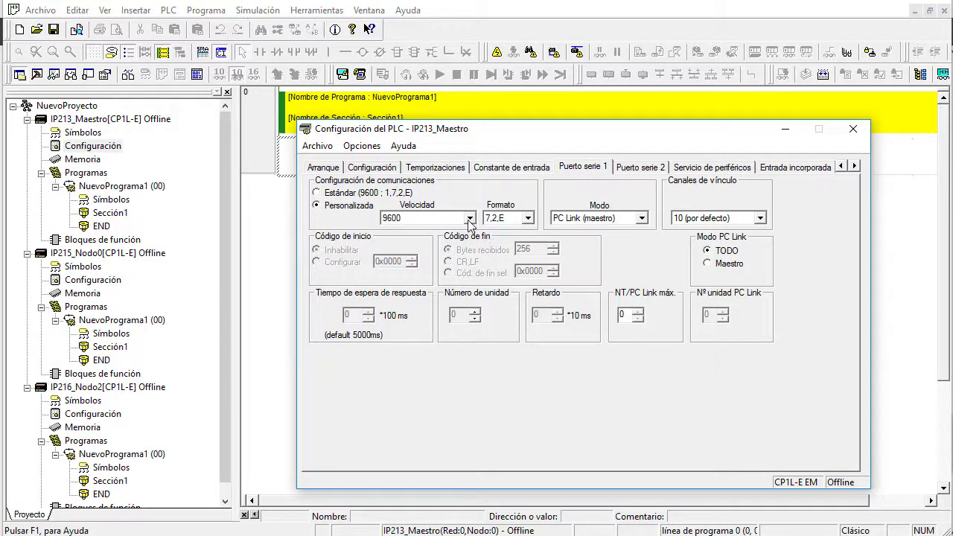
{"action": "left_click", "coordinate": [470, 218]}
{"action": "scroll", "coordinate": [447, 257], "scroll_direction": "up", "scroll_amount": 1}
{"action": "scroll", "coordinate": [447, 257], "scroll_direction": "down", "scroll_amount": 1}
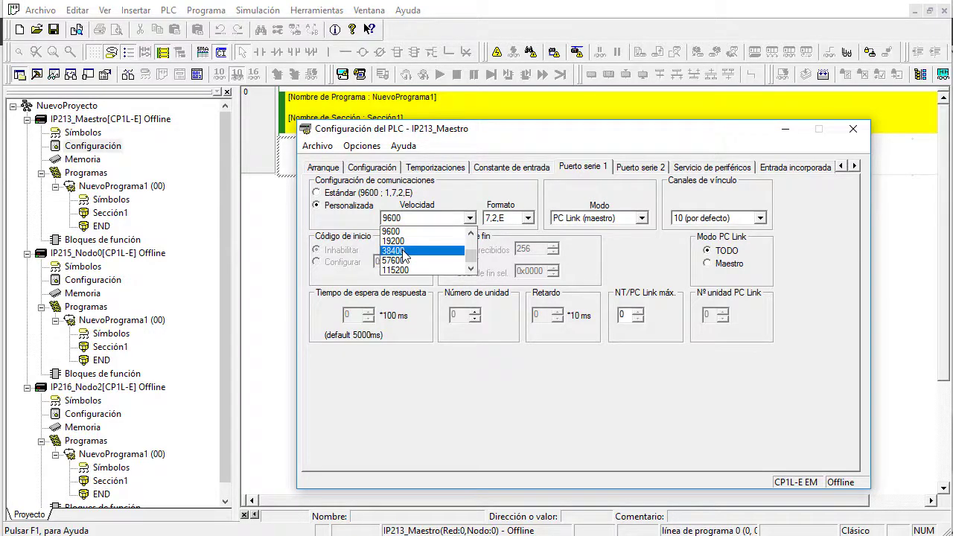
{"action": "left_click", "coordinate": [406, 270]}
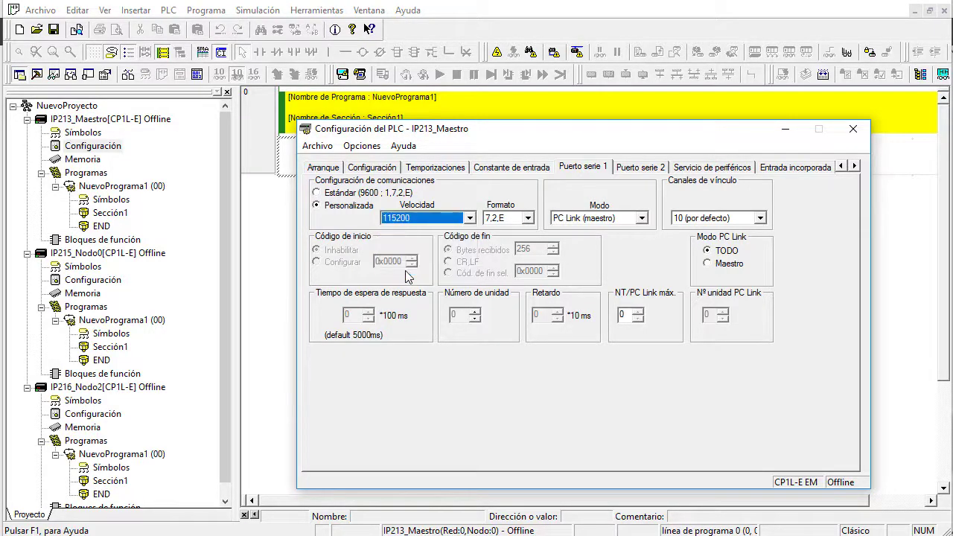
Look through the link channel options and try the Maestro PC Link mode, returning it to TODO.
{"action": "left_click", "coordinate": [761, 218]}
{"action": "mouse_move", "coordinate": [761, 239]}
{"action": "left_mouse_down"}
{"action": "mouse_move", "coordinate": [761, 268]}
{"action": "mouse_move", "coordinate": [761, 232]}
{"action": "left_mouse_up"}
{"action": "left_click", "coordinate": [781, 213]}
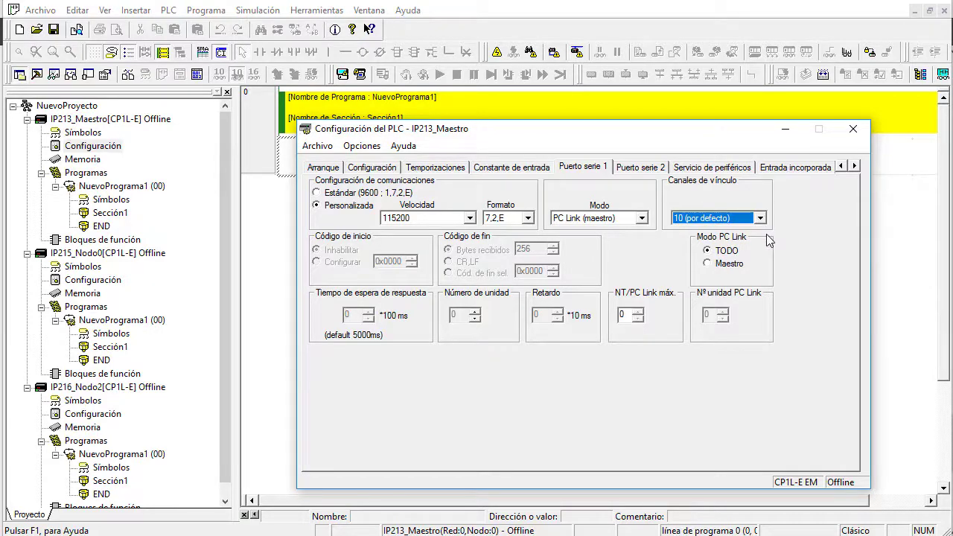
{"action": "left_click", "coordinate": [708, 265]}
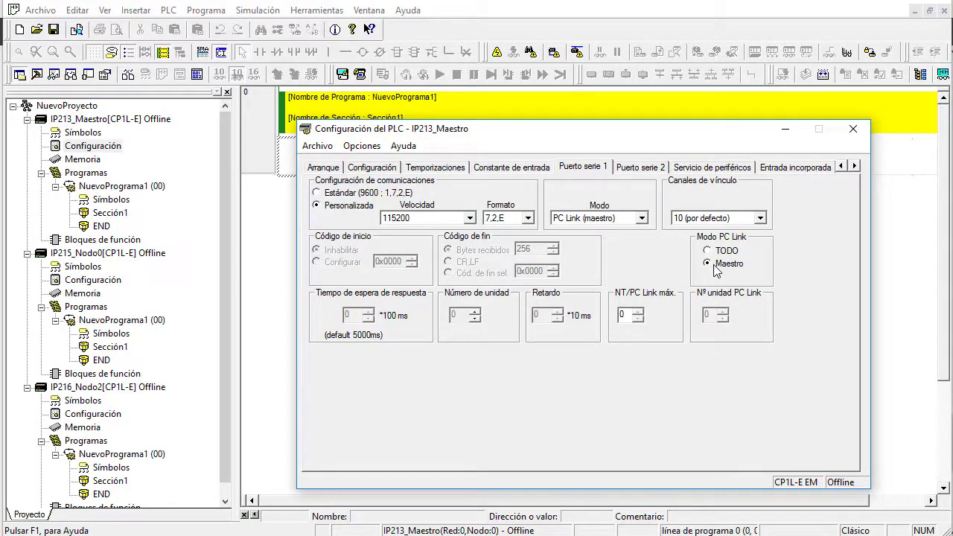
{"action": "left_click", "coordinate": [709, 252]}
Set the maximum NT/PC Link number on serial port 1 of IP213_Maestro to 2.
{"action": "left_click", "coordinate": [638, 312]}
{"action": "left_click", "coordinate": [638, 312]}
{"action": "left_click", "coordinate": [638, 312]}
{"action": "left_click", "coordinate": [638, 312]}
{"action": "left_click", "coordinate": [638, 312]}
{"action": "left_click", "coordinate": [638, 312]}
{"action": "left_click", "coordinate": [638, 312]}
{"action": "left_click", "coordinate": [638, 318]}
{"action": "left_click", "coordinate": [638, 319]}
{"action": "left_click", "coordinate": [638, 319]}
In the built-in Ethernet settings of IP213_Maestro, set the IP address to 192.168.10.213.
{"action": "left_click", "coordinate": [854, 168]}
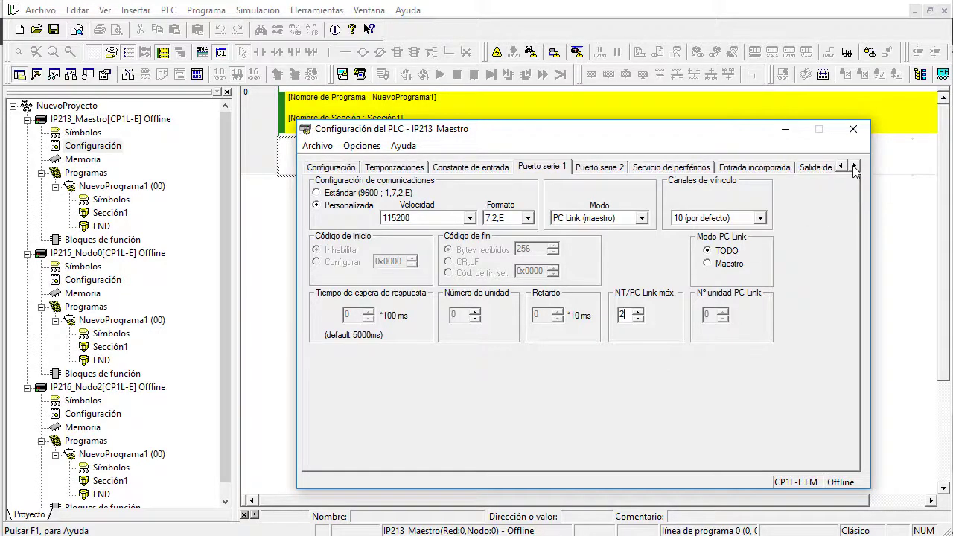
{"action": "left_click", "coordinate": [854, 168]}
{"action": "left_click", "coordinate": [854, 168]}
{"action": "left_click", "coordinate": [854, 168]}
{"action": "left_click", "coordinate": [854, 168]}
{"action": "left_click", "coordinate": [854, 168]}
{"action": "left_click", "coordinate": [854, 168]}
{"action": "left_click", "coordinate": [854, 168]}
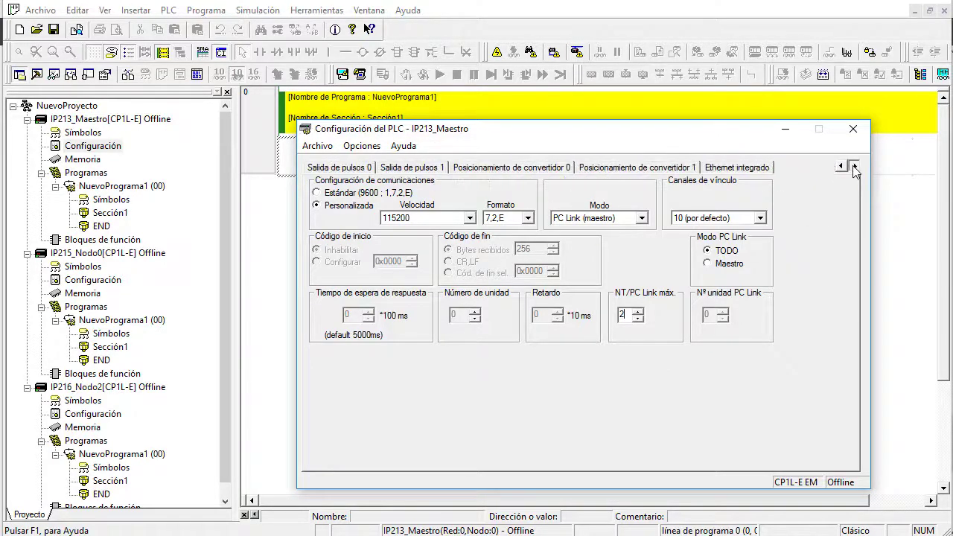
{"action": "left_click", "coordinate": [767, 169]}
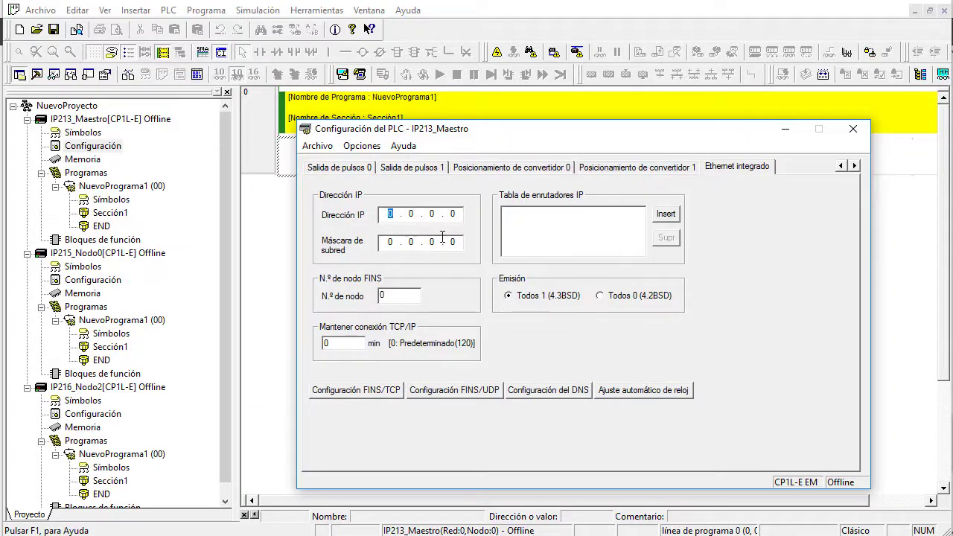
{"action": "type", "text": "19"}
{"action": "type", "text": "8"}
{"action": "type", "text": "10.201"}
{"action": "type", "text": "3"}
Set the FINS node number of IP213_Maestro to 213 and close its PLC settings.
{"action": "left_click_drag", "start_coordinate": [397, 294], "coordinate": [323, 294]}
{"action": "type", "text": "213"}
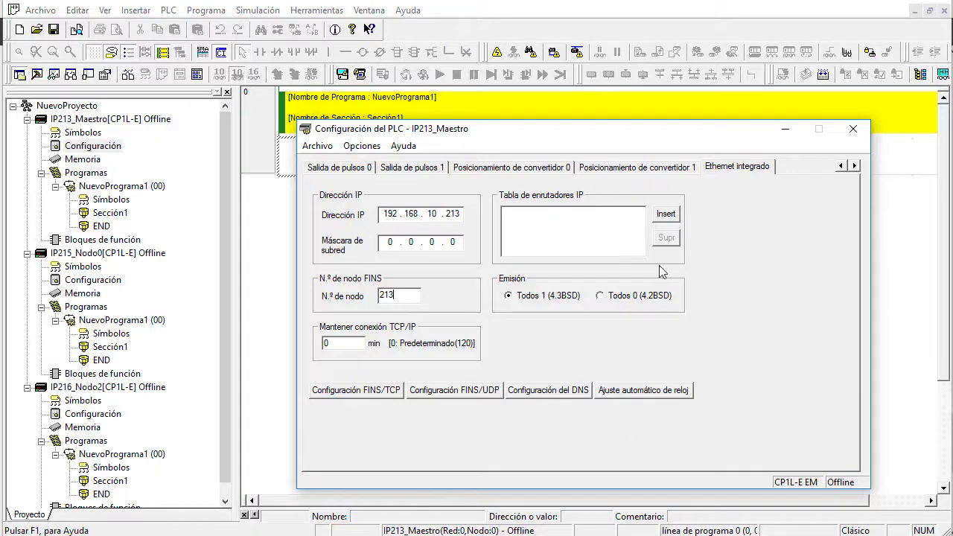
{"action": "left_click", "coordinate": [852, 131]}
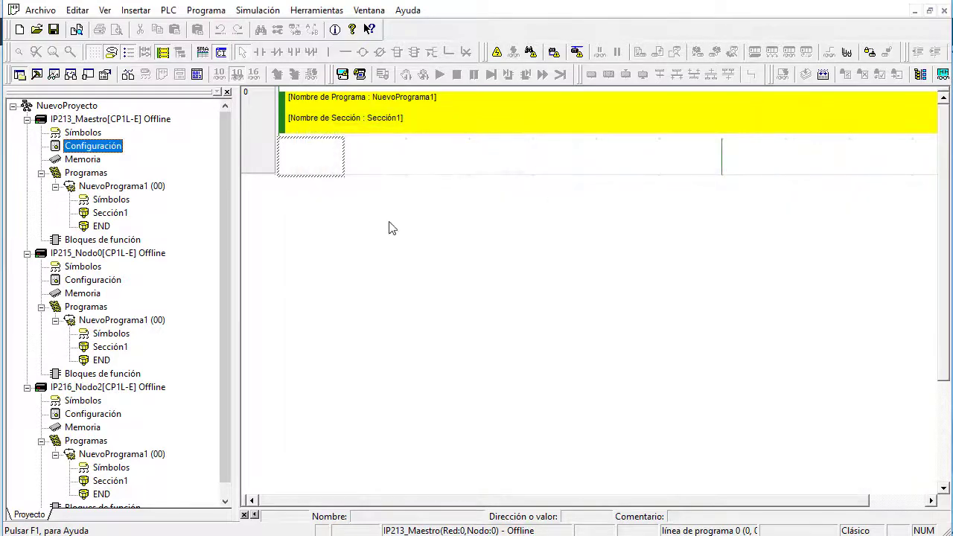
In the IP215_Nodo0 PLC settings, set the mode of serial port 1 to PC Link (esclavo).
{"action": "double_click", "coordinate": [98, 283]}
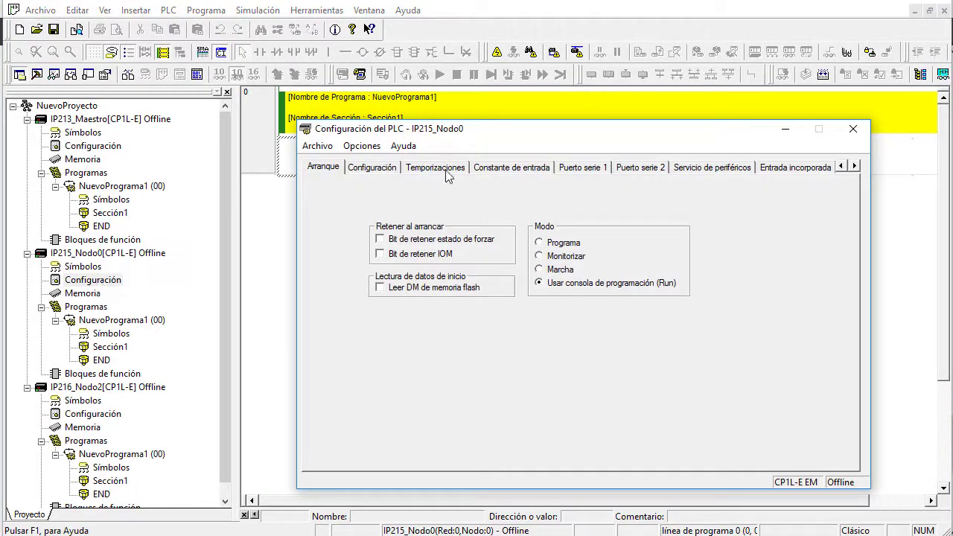
{"action": "left_click", "coordinate": [590, 168]}
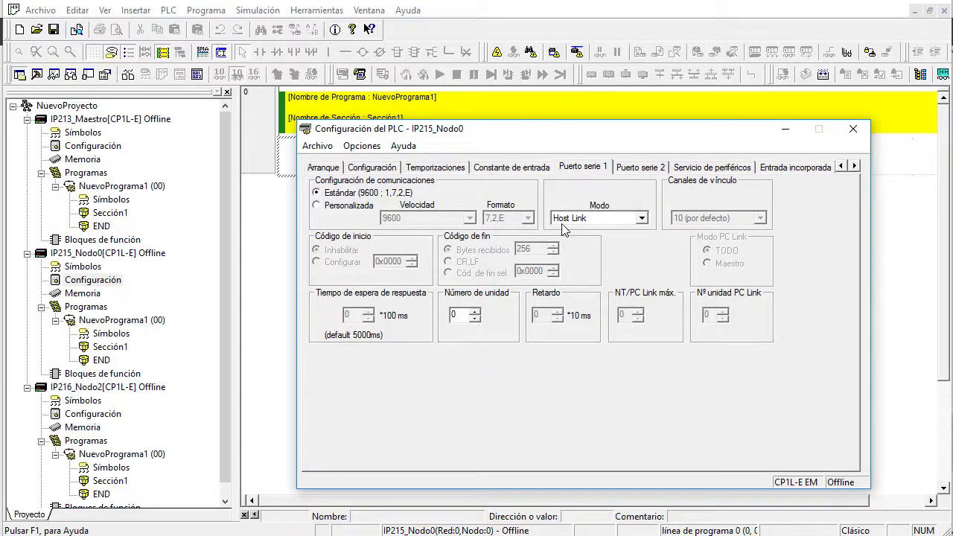
{"action": "left_click", "coordinate": [643, 220]}
{"action": "scroll", "coordinate": [603, 259], "scroll_direction": "down", "scroll_amount": 2}
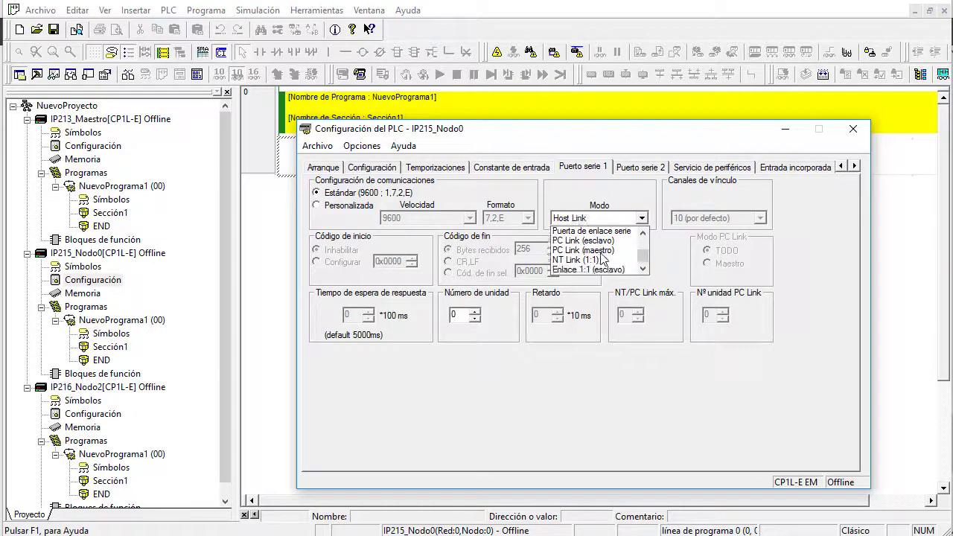
{"action": "scroll", "coordinate": [588, 242], "scroll_direction": "down", "scroll_amount": 1}
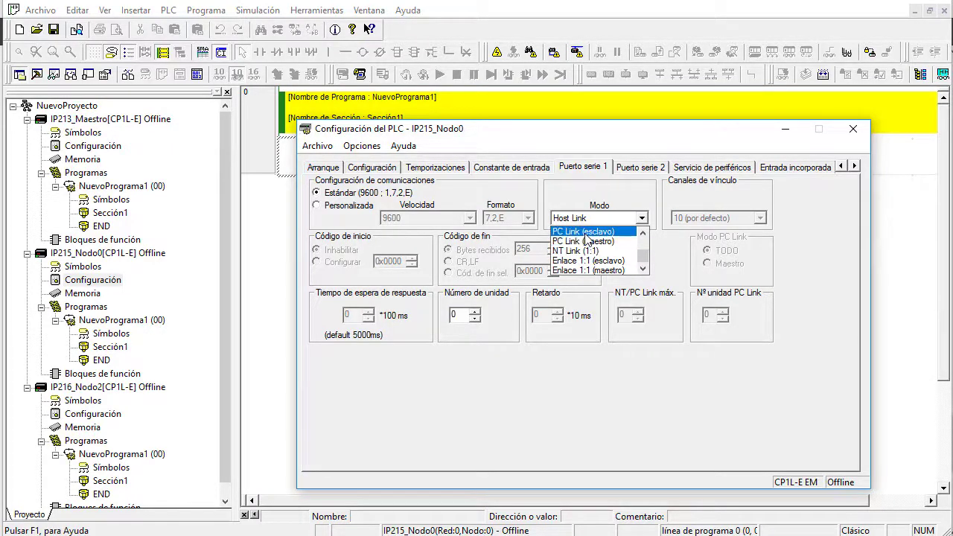
{"action": "left_click", "coordinate": [586, 233]}
Give serial port 1 of IP215_Nodo0 custom settings with a speed of 115200, keeping PC Link unit number 0.
{"action": "left_click", "coordinate": [318, 206]}
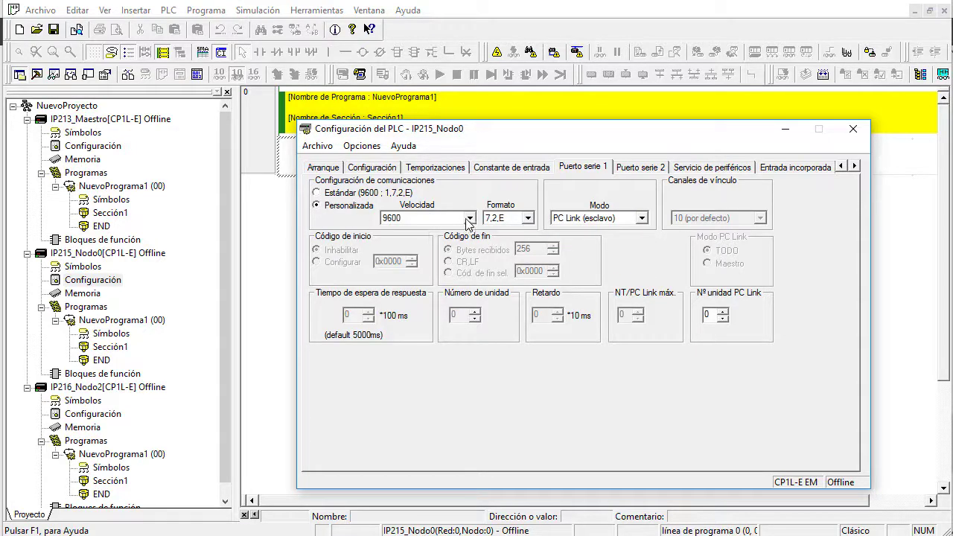
{"action": "left_click", "coordinate": [467, 218]}
{"action": "scroll", "coordinate": [432, 265], "scroll_direction": "down", "scroll_amount": 3}
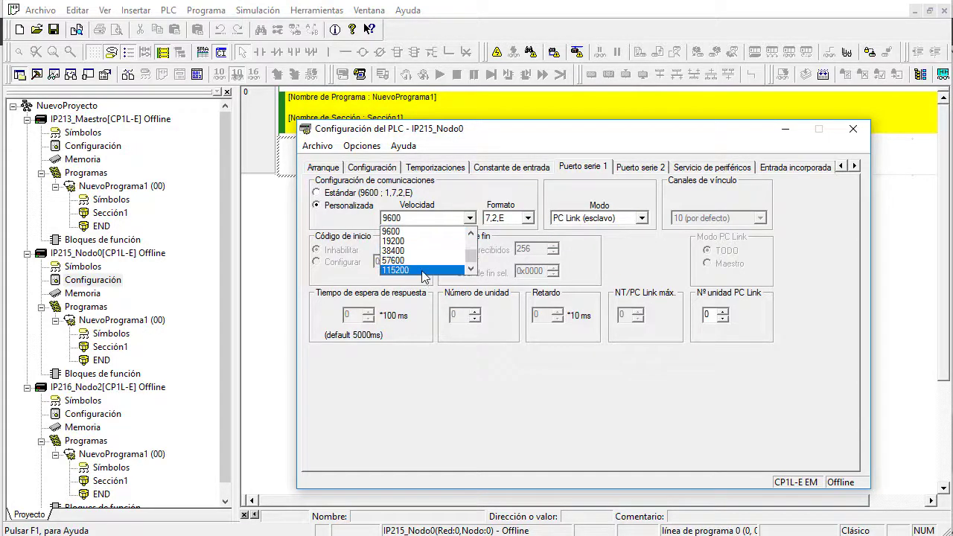
{"action": "left_click", "coordinate": [423, 270]}
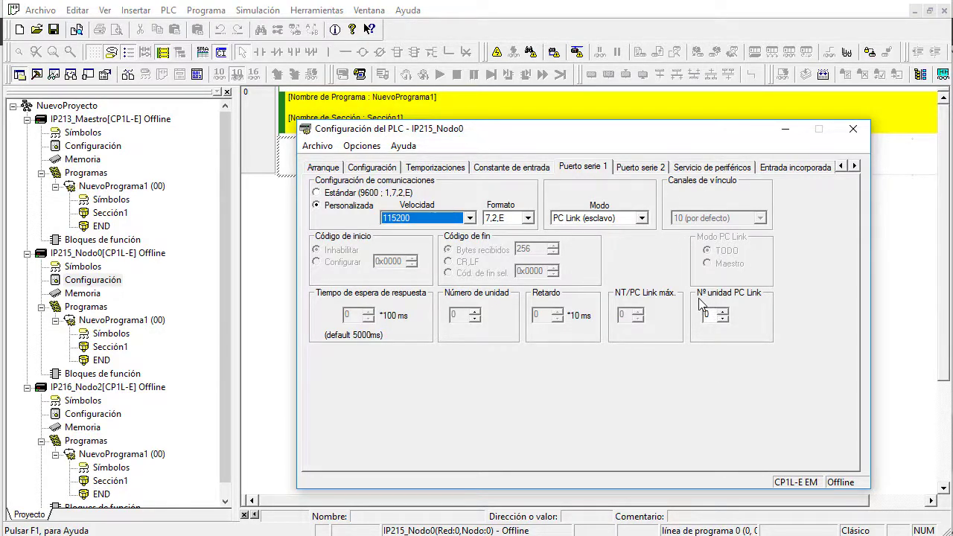
{"action": "left_click", "coordinate": [713, 316]}
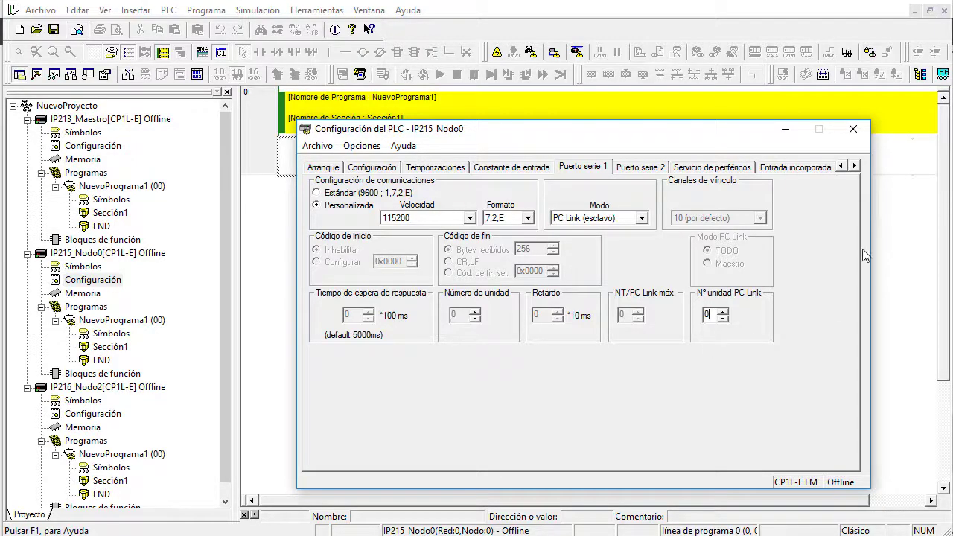
Set the built-in Ethernet IP address of IP215_Nodo0 to 192.168.10.215 and close its PLC settings.
{"action": "left_click", "coordinate": [854, 166]}
{"action": "left_click", "coordinate": [854, 166]}
{"action": "left_click", "coordinate": [854, 166]}
{"action": "left_click", "coordinate": [854, 166]}
{"action": "left_click", "coordinate": [854, 166]}
{"action": "left_click", "coordinate": [855, 166]}
{"action": "left_click", "coordinate": [855, 166]}
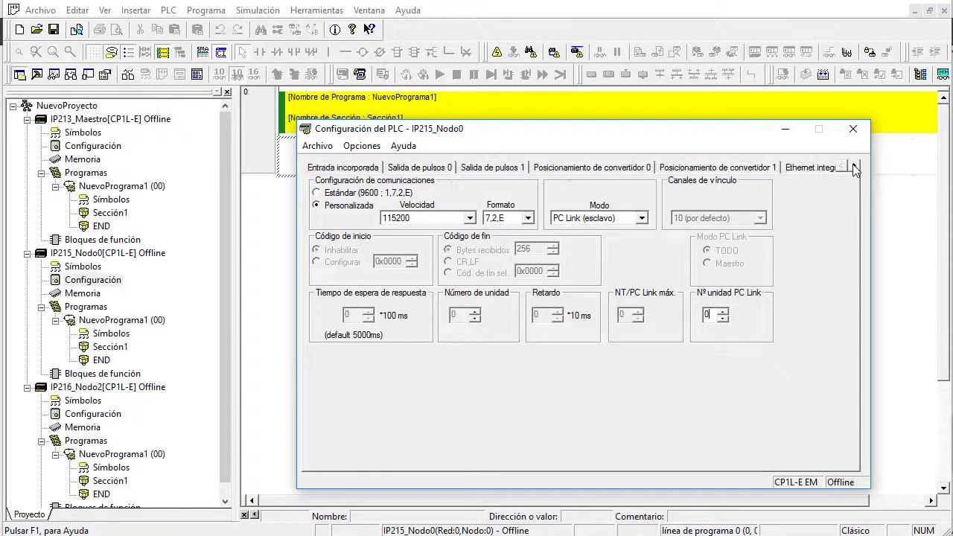
{"action": "left_click", "coordinate": [854, 166]}
{"action": "left_click", "coordinate": [767, 167]}
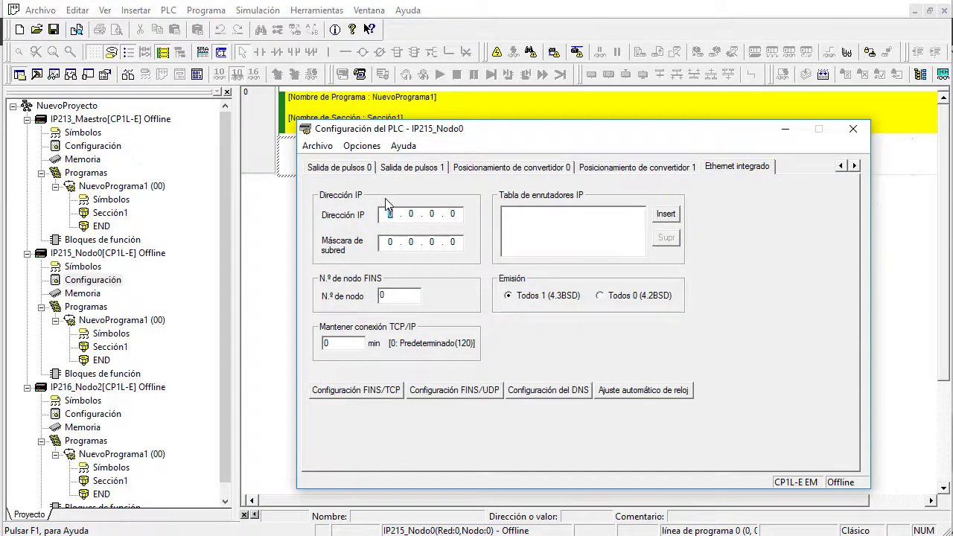
{"action": "type", "text": "192 . 168 . 10 . 2"}
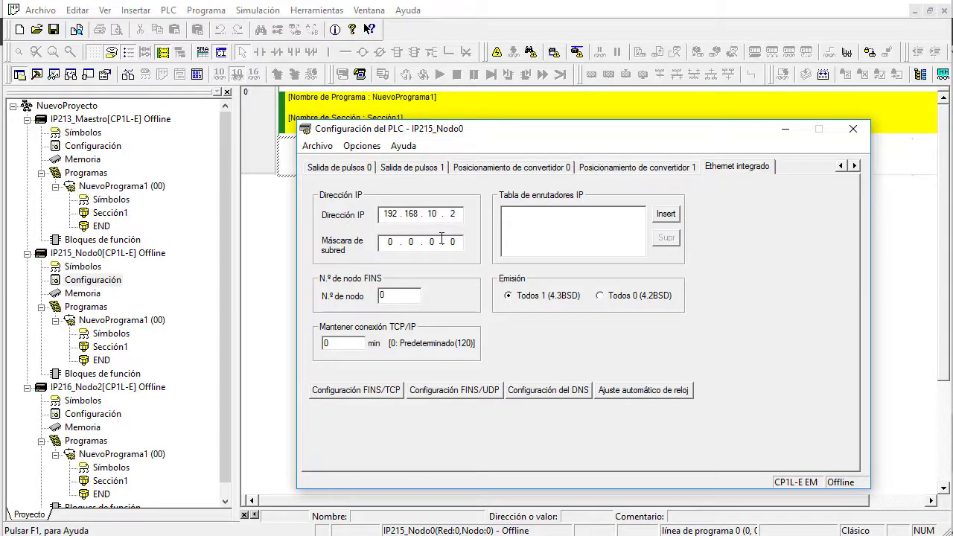
{"action": "type", "text": "15"}
{"action": "key", "text": "Tab"}
{"action": "key", "text": "Tab"}
{"action": "left_click", "coordinate": [853, 129]}
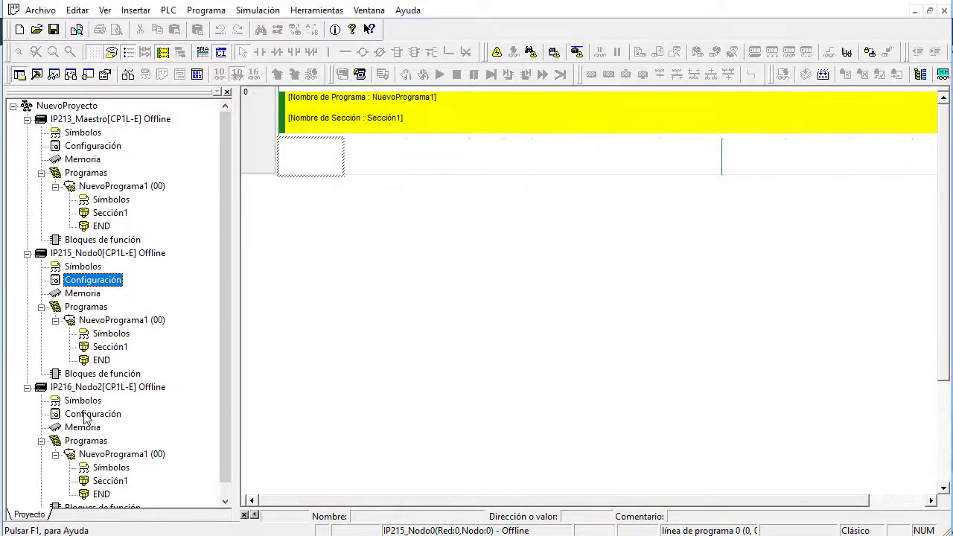
In the IP216_Nodo2 PLC settings, set the mode of serial port 1 to PC Link (esclavo).
{"action": "left_click", "coordinate": [85, 414]}
{"action": "double_click", "coordinate": [85, 415]}
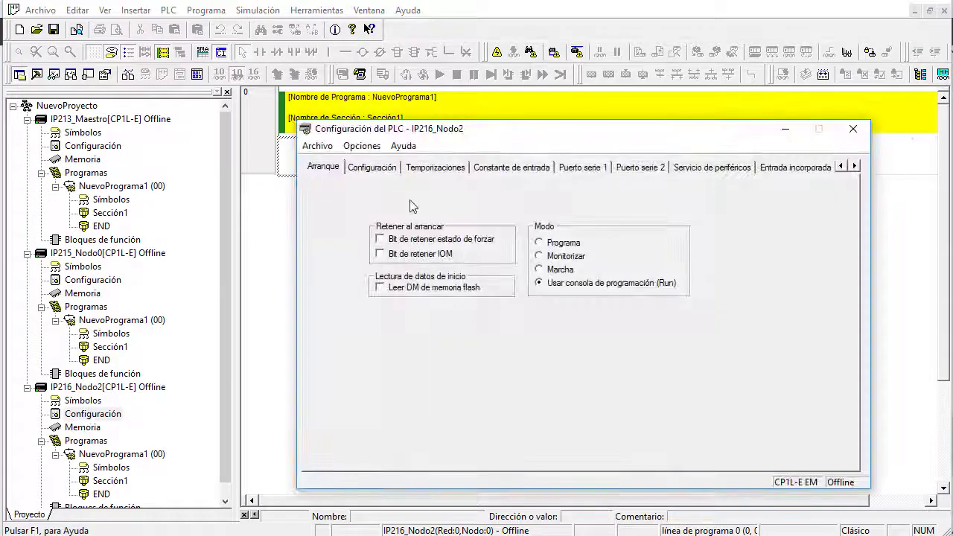
{"action": "left_click", "coordinate": [592, 166]}
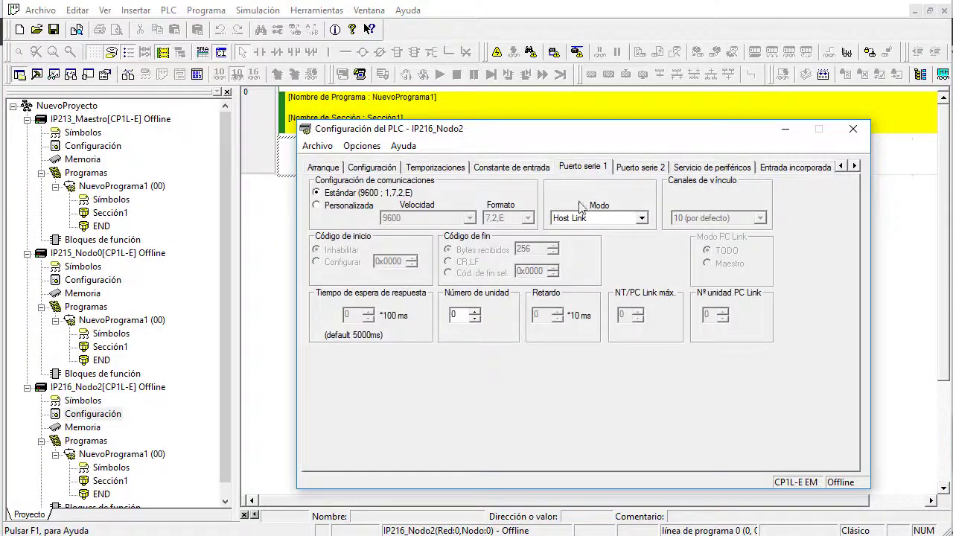
{"action": "left_click", "coordinate": [645, 221]}
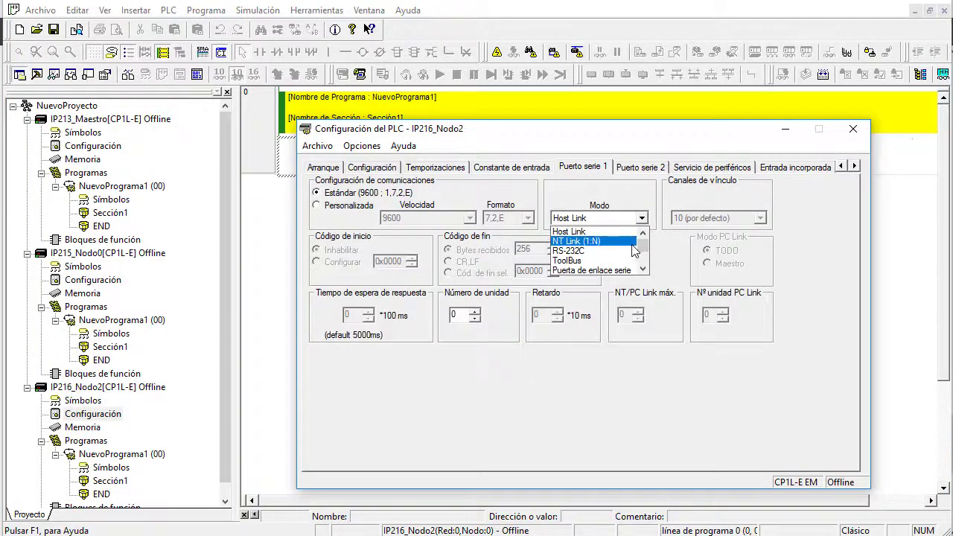
{"action": "scroll", "coordinate": [618, 257], "scroll_direction": "down", "scroll_amount": 2}
{"action": "scroll", "coordinate": [615, 268], "scroll_direction": "up", "scroll_amount": 1}
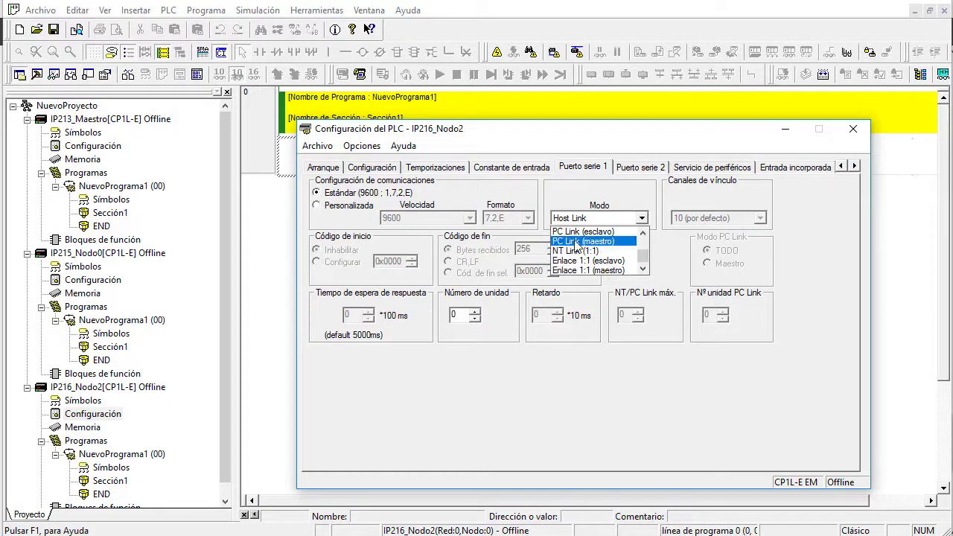
{"action": "left_click", "coordinate": [588, 240]}
Give serial port 1 of IP216_Nodo2 custom settings with a speed of 115200 and PC Link unit number 2.
{"action": "left_click", "coordinate": [317, 206]}
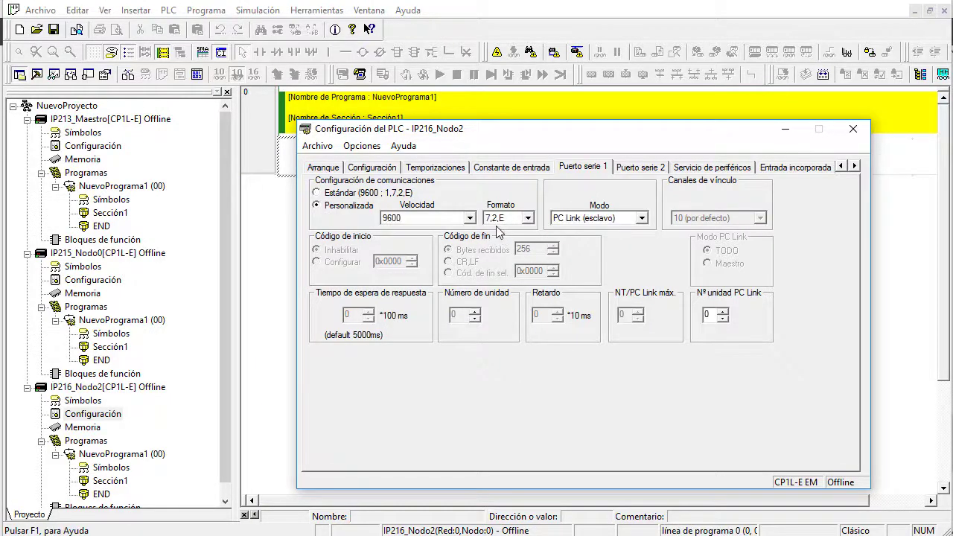
{"action": "left_click", "coordinate": [469, 219]}
{"action": "scroll", "coordinate": [450, 276], "scroll_direction": "down", "scroll_amount": 2}
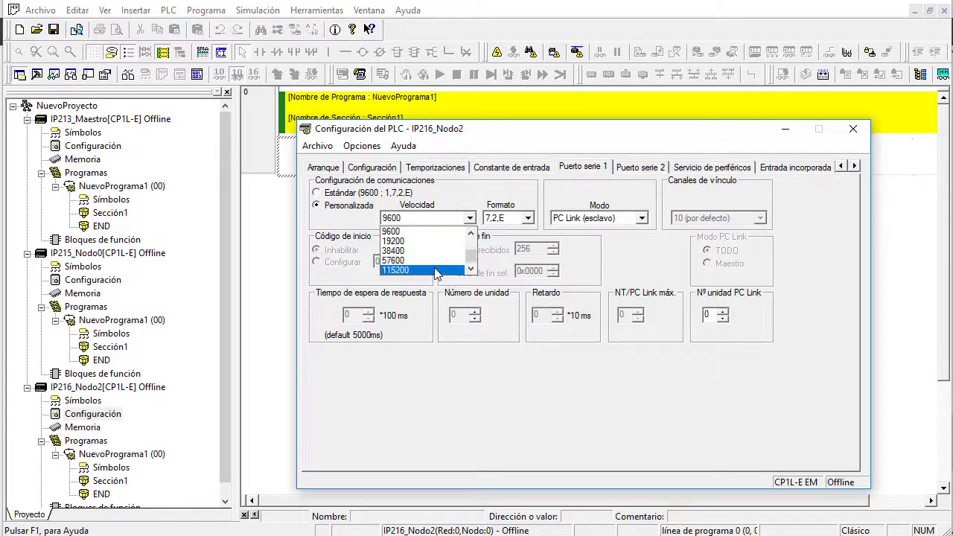
{"action": "left_click", "coordinate": [439, 270]}
{"action": "left_click", "coordinate": [707, 314]}
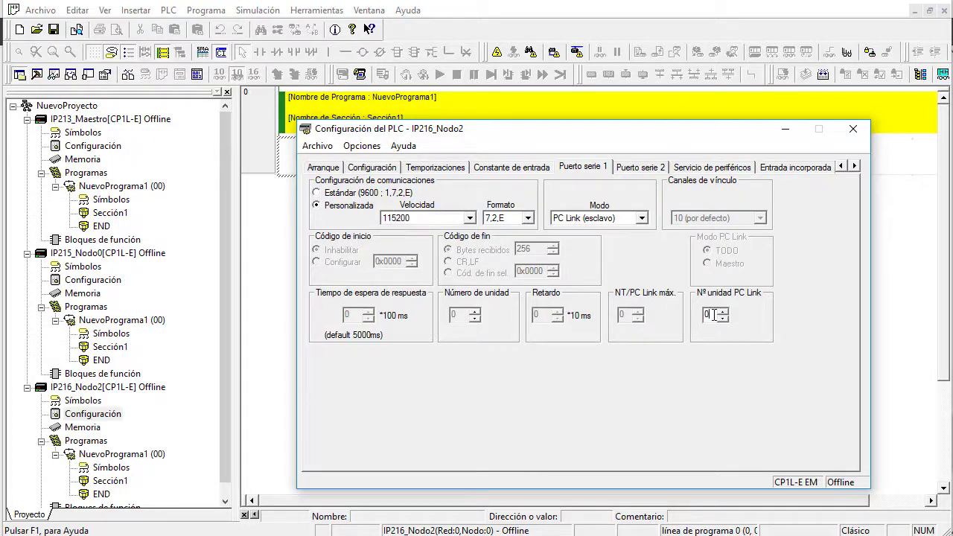
{"action": "left_click", "coordinate": [724, 317]}
{"action": "left_click", "coordinate": [723, 313]}
Set the built-in Ethernet IP address of IP216_Nodo2 to 192.168.10.216 and its FINS node number to 216, and close the PLC settings.
{"action": "left_click", "coordinate": [855, 166]}
{"action": "left_click", "coordinate": [855, 166]}
{"action": "left_click", "coordinate": [854, 166]}
{"action": "left_click", "coordinate": [855, 166]}
{"action": "left_click", "coordinate": [855, 166]}
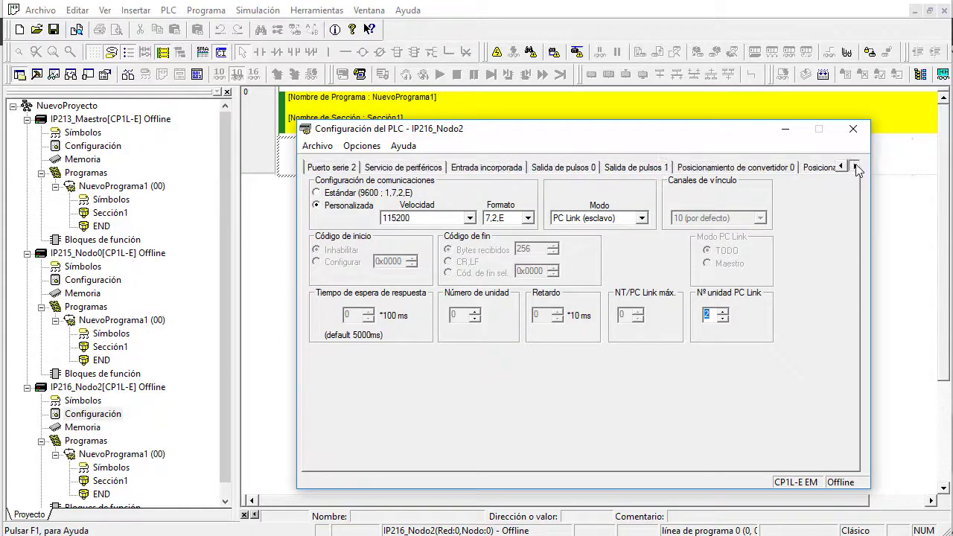
{"action": "left_click", "coordinate": [854, 166]}
{"action": "left_click", "coordinate": [855, 166]}
{"action": "left_click", "coordinate": [855, 166]}
{"action": "left_click", "coordinate": [764, 170]}
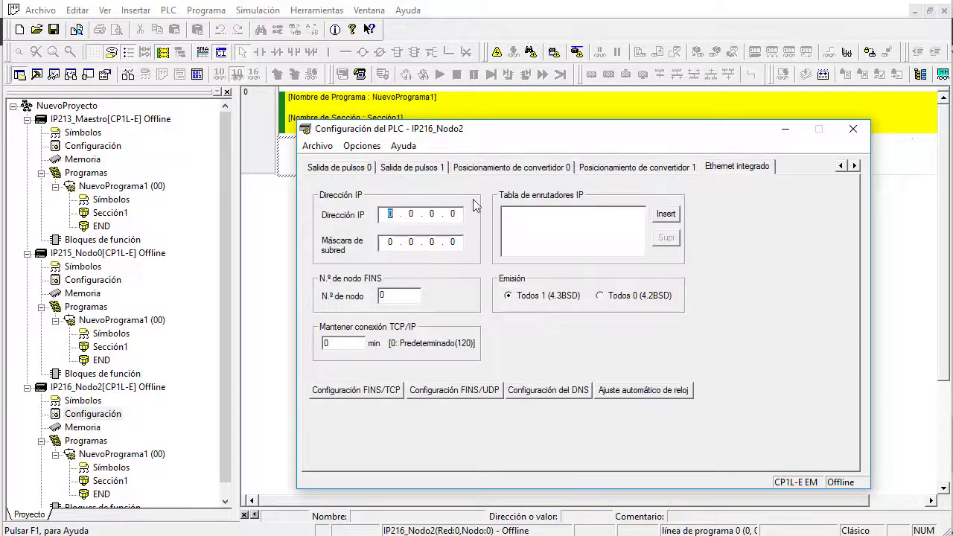
{"action": "left_click", "coordinate": [429, 215]}
{"action": "type", "text": "192 . "}
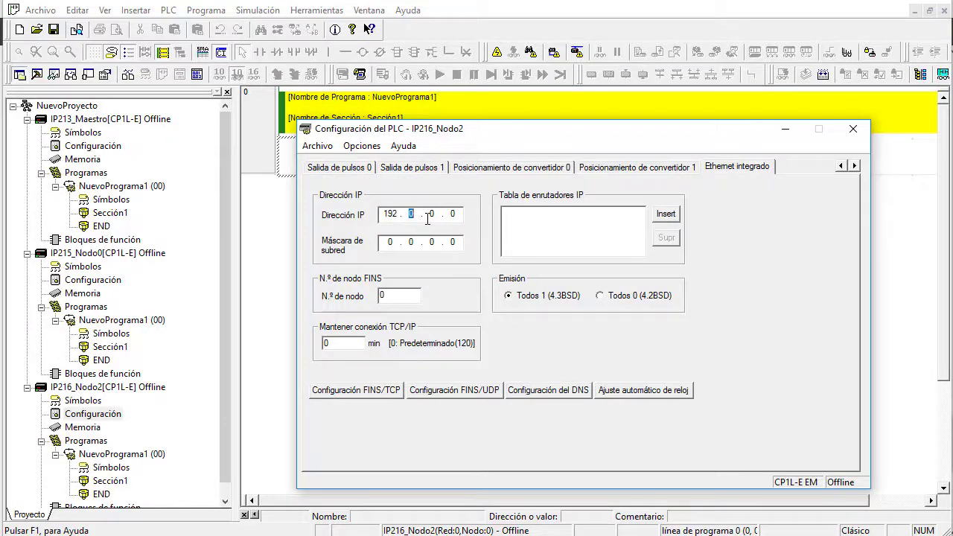
{"action": "type", "text": "168 . 10 . 216"}
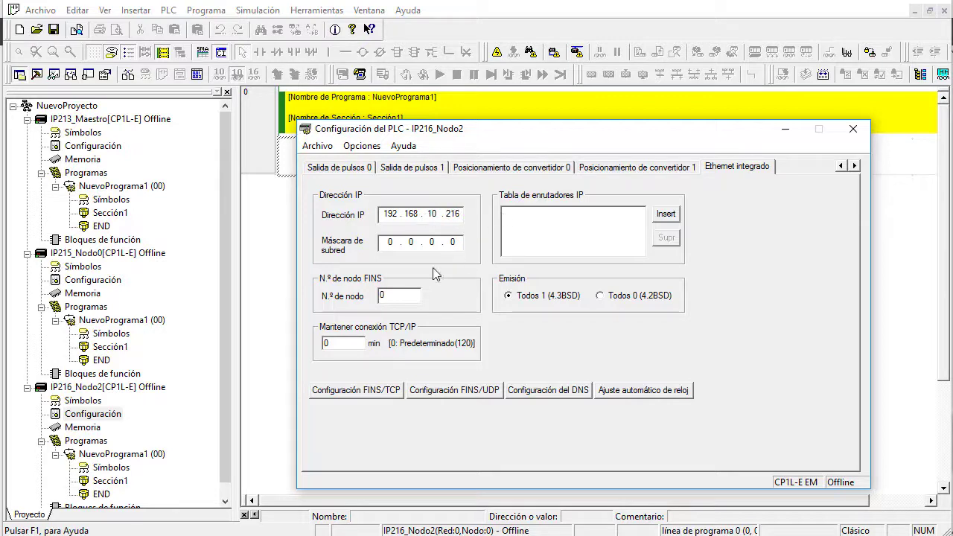
{"action": "key", "text": "Tab"}
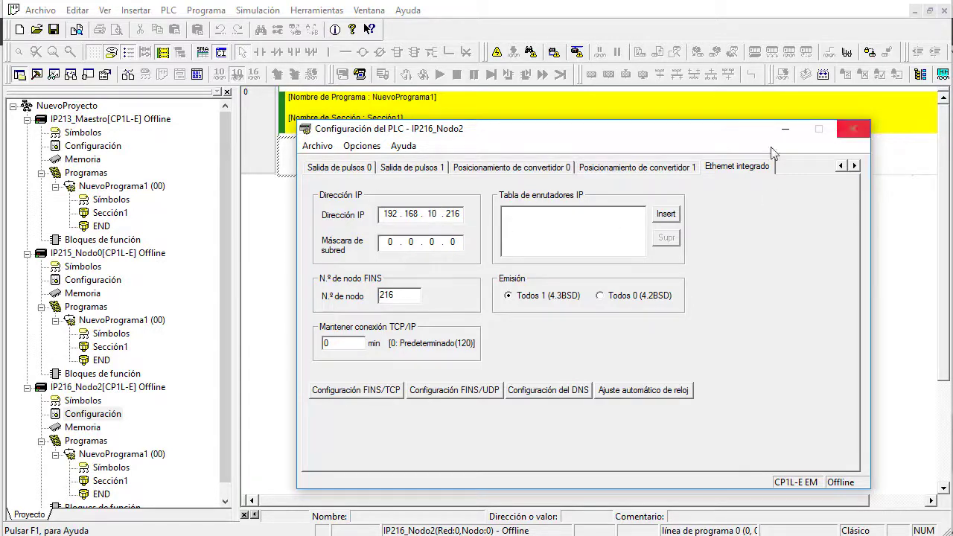
{"action": "left_click", "coordinate": [853, 131]}
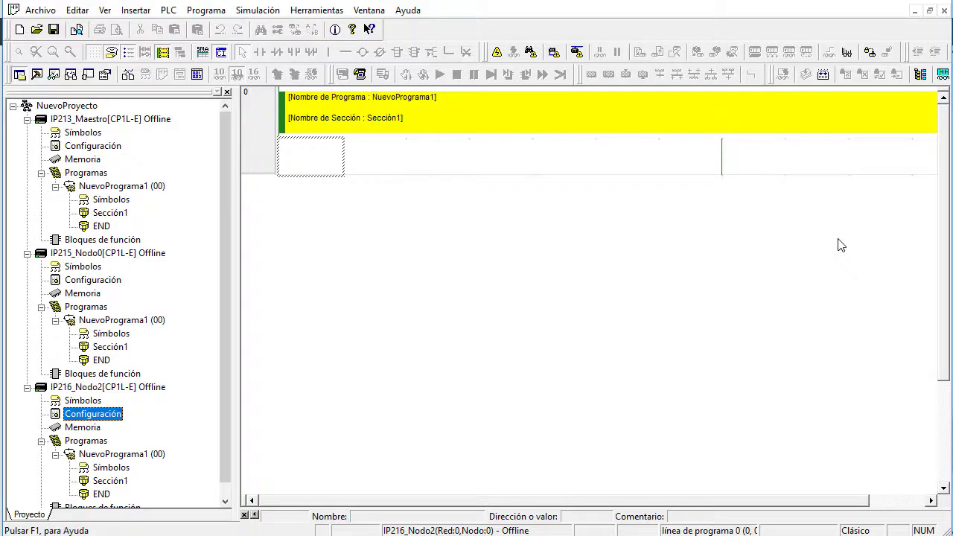
Open Sección1 of NuevoPrograma1 under the IP213_Maestro PLC.
{"action": "left_click", "coordinate": [110, 214]}
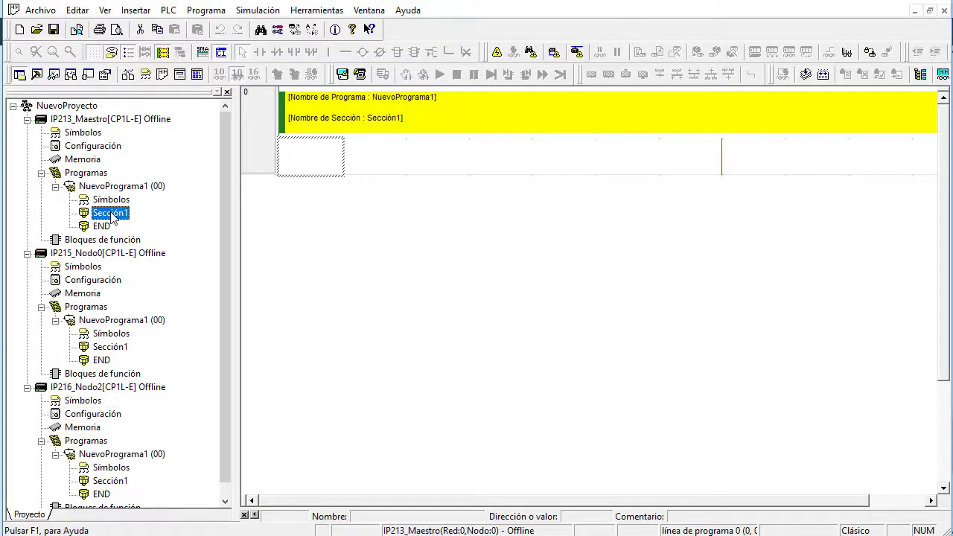
{"action": "double_click", "coordinate": [121, 215]}
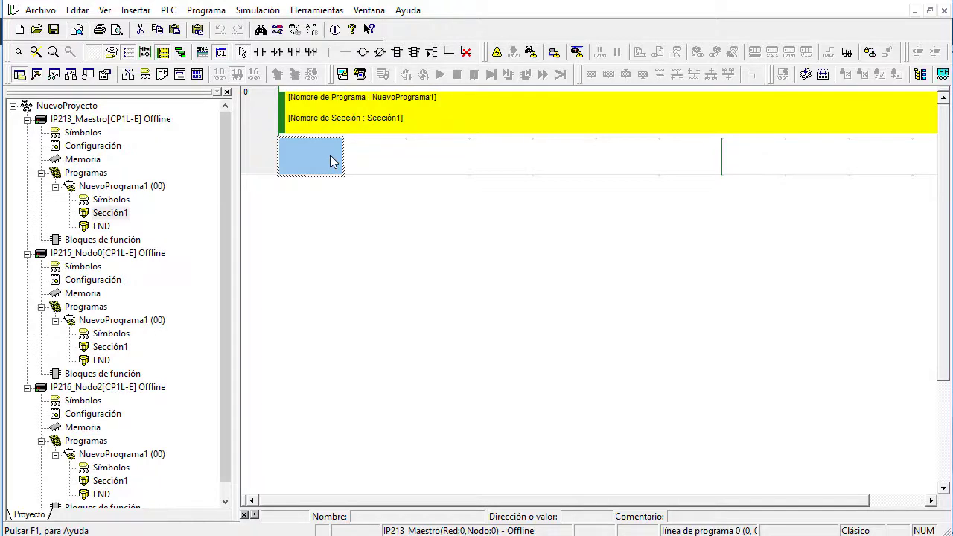
Switch to Omron PLC Link.pdf, examine the complete mode (Modo completo) link area diagram, and return to the ladder editor.
{"action": "key", "text": "alt+Tab"}
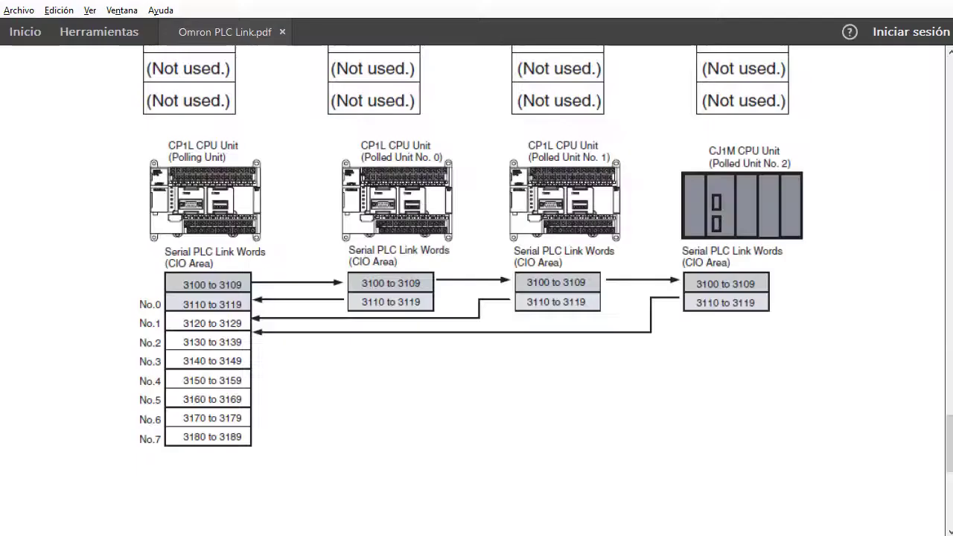
{"action": "scroll", "coordinate": [372, 249], "scroll_direction": "up", "scroll_amount": 6}
{"action": "scroll", "coordinate": [339, 249], "scroll_direction": "up", "scroll_amount": 10}
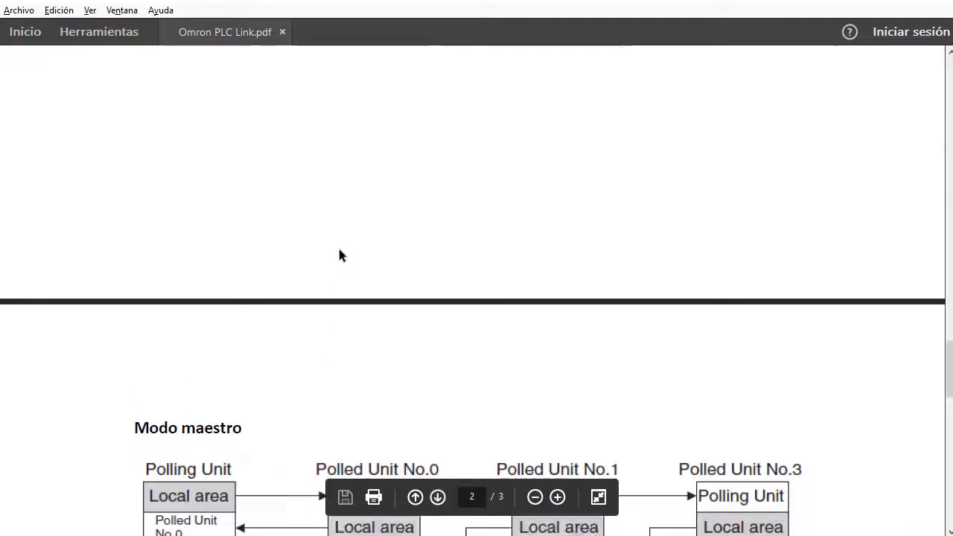
{"action": "scroll", "coordinate": [339, 249], "scroll_direction": "up", "scroll_amount": 8}
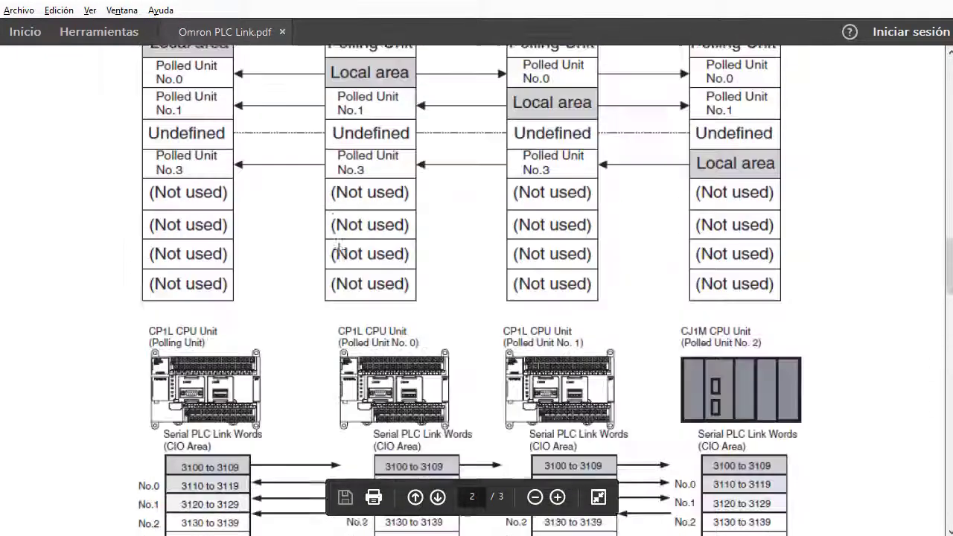
{"action": "scroll", "coordinate": [339, 249], "scroll_direction": "down", "scroll_amount": 1}
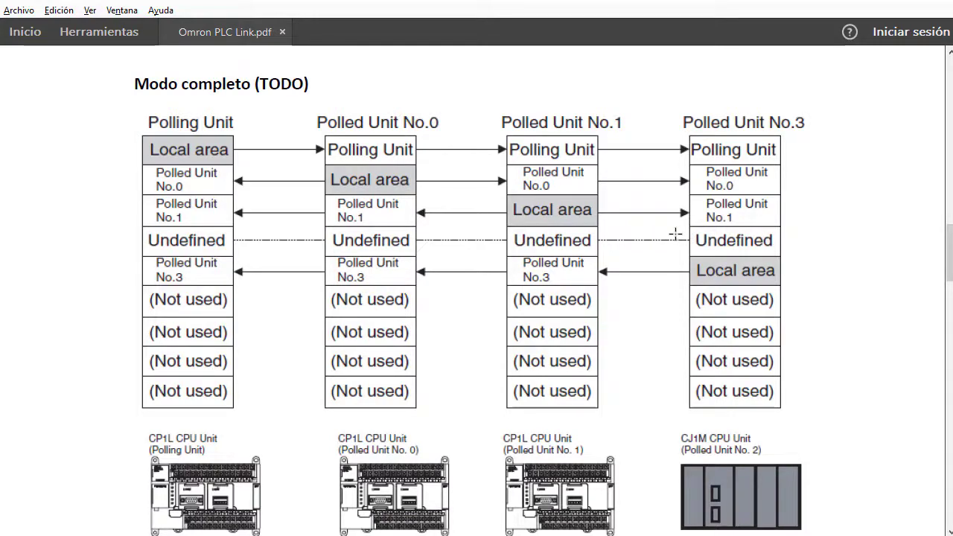
{"action": "key", "text": "alt+Tab"}
Insert a normally open P_On contact at the start of rung 0 in Sección1 of IP213_Maestro.
{"action": "left_click", "coordinate": [122, 214]}
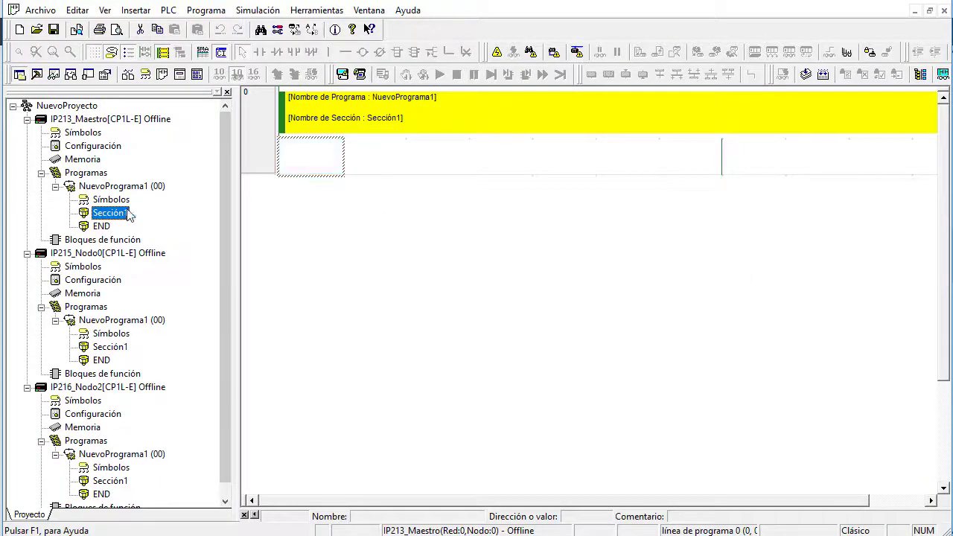
{"action": "left_click", "coordinate": [315, 161]}
{"action": "left_click", "coordinate": [259, 51]}
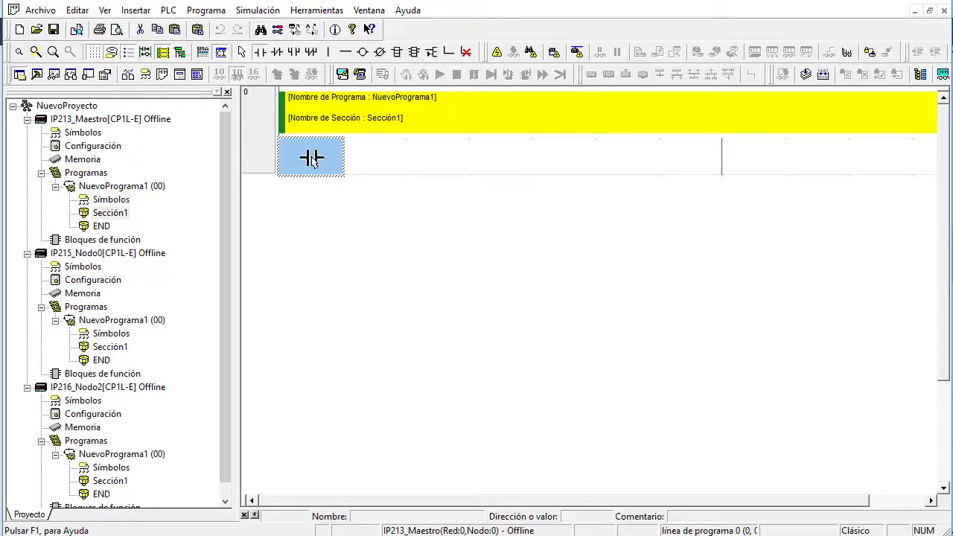
{"action": "left_click", "coordinate": [313, 156]}
{"action": "left_click", "coordinate": [400, 204]}
{"action": "scroll", "coordinate": [340, 390], "scroll_direction": "down", "scroll_amount": 2}
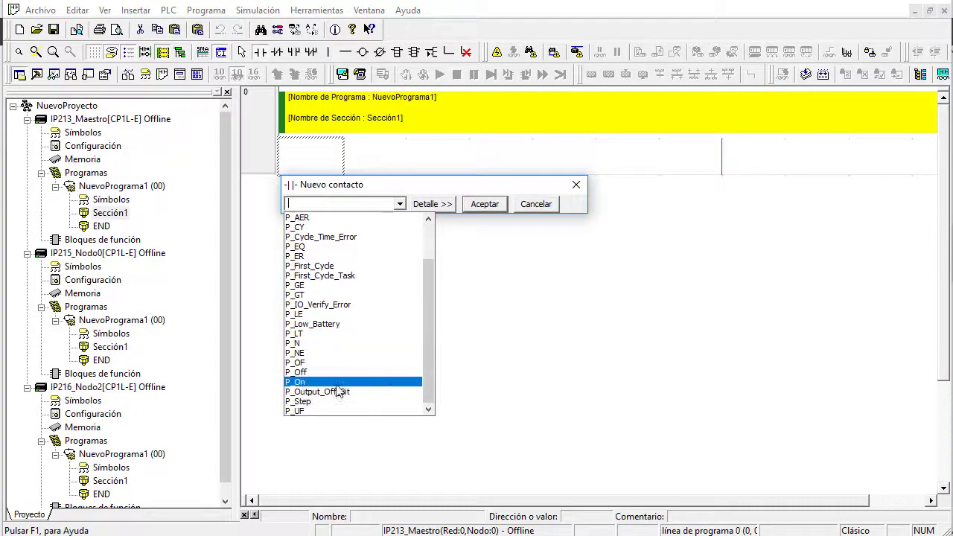
{"action": "left_click", "coordinate": [306, 387]}
{"action": "left_click", "coordinate": [488, 204]}
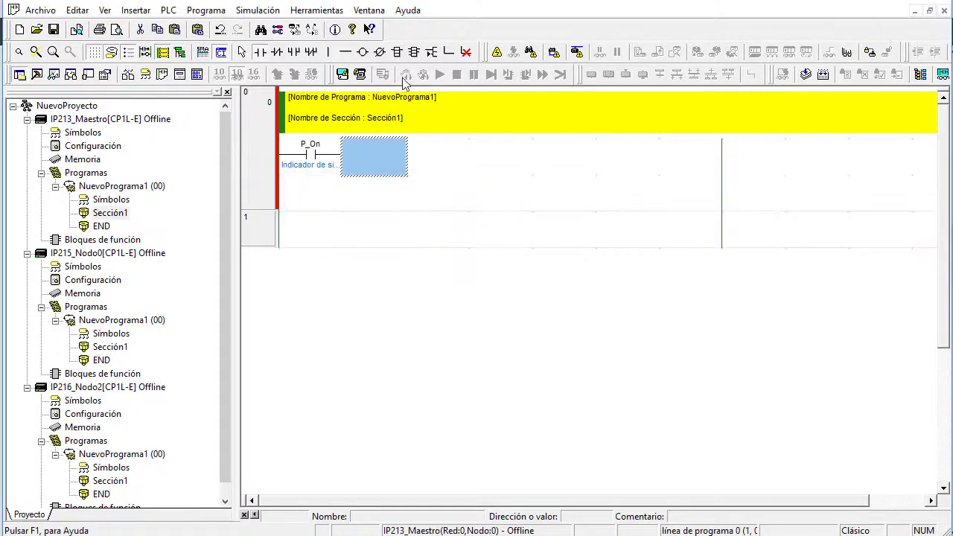
Add a MOV instruction after the P_On contact with source channel 0 and destination 3100.
{"action": "left_click", "coordinate": [398, 53]}
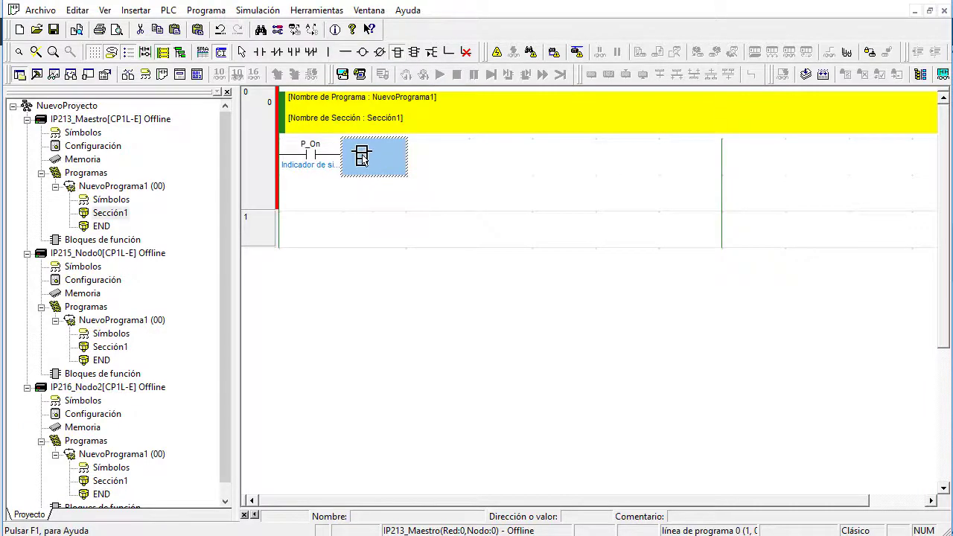
{"action": "left_click", "coordinate": [361, 158]}
{"action": "type", "text": "MOV"}
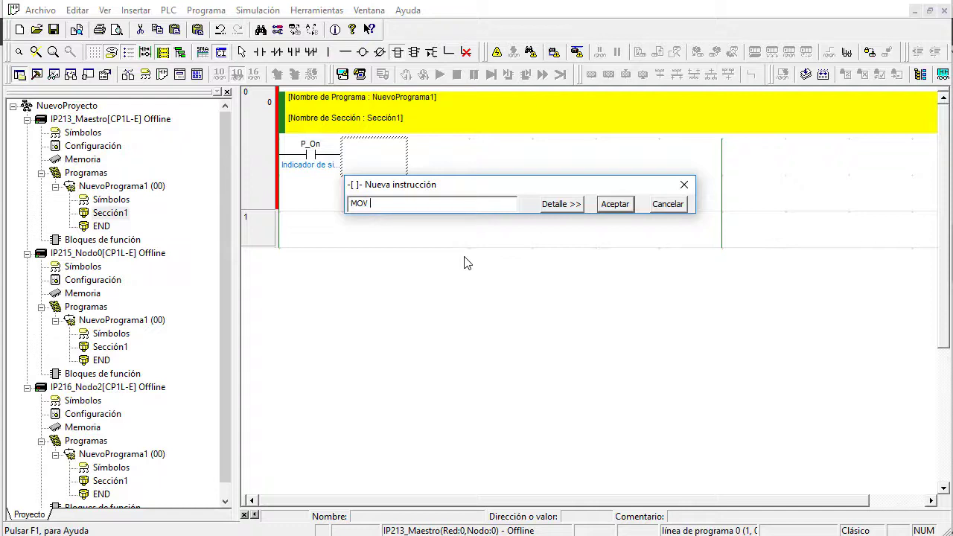
{"action": "type", "text": "0 3100"}
{"action": "key", "text": "Return"}
{"action": "key", "text": "Return"}
{"action": "key", "text": "Return"}
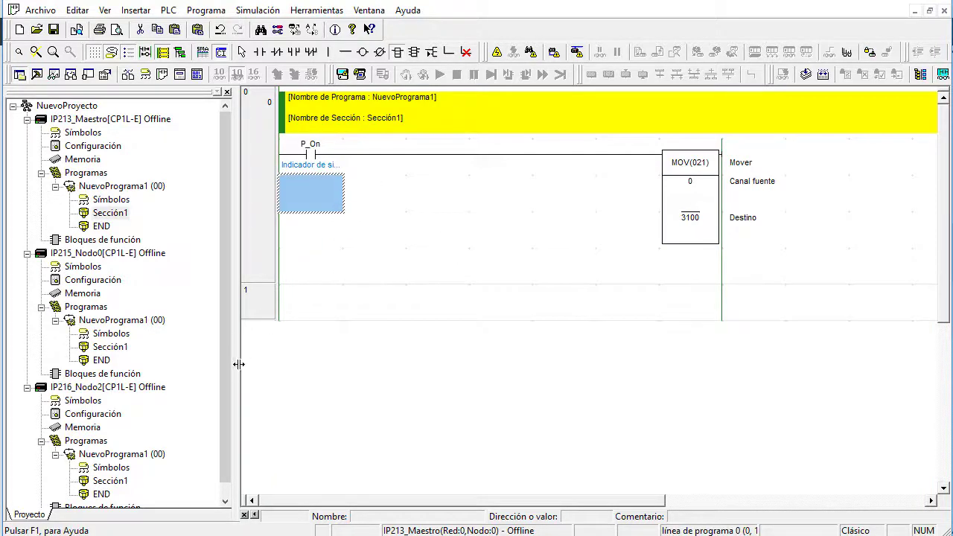
Open Sección1 of IP215_Nodo0 and start a new contact at the beginning of rung 0, entering mov as its name.
{"action": "left_click", "coordinate": [110, 347]}
{"action": "double_click", "coordinate": [110, 347]}
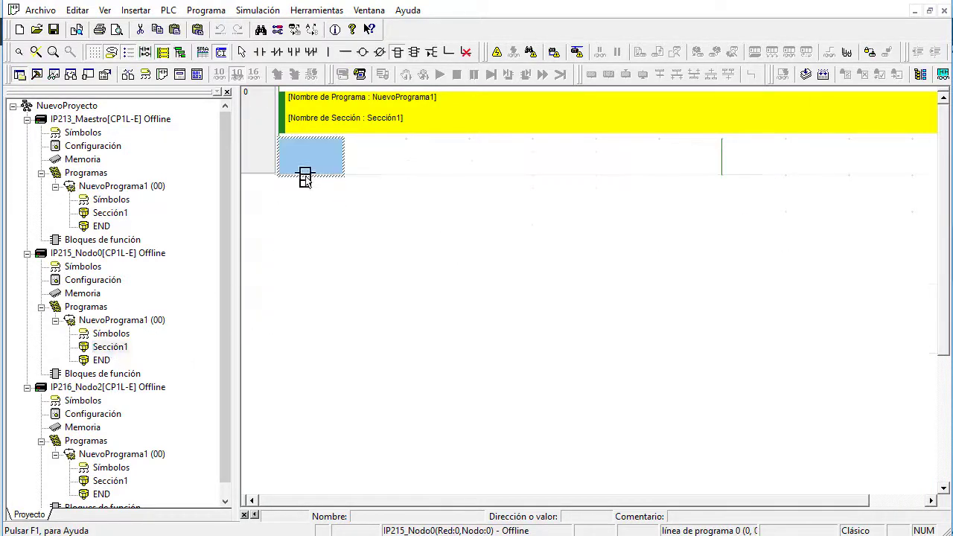
{"action": "left_click", "coordinate": [260, 52]}
{"action": "left_click", "coordinate": [313, 152]}
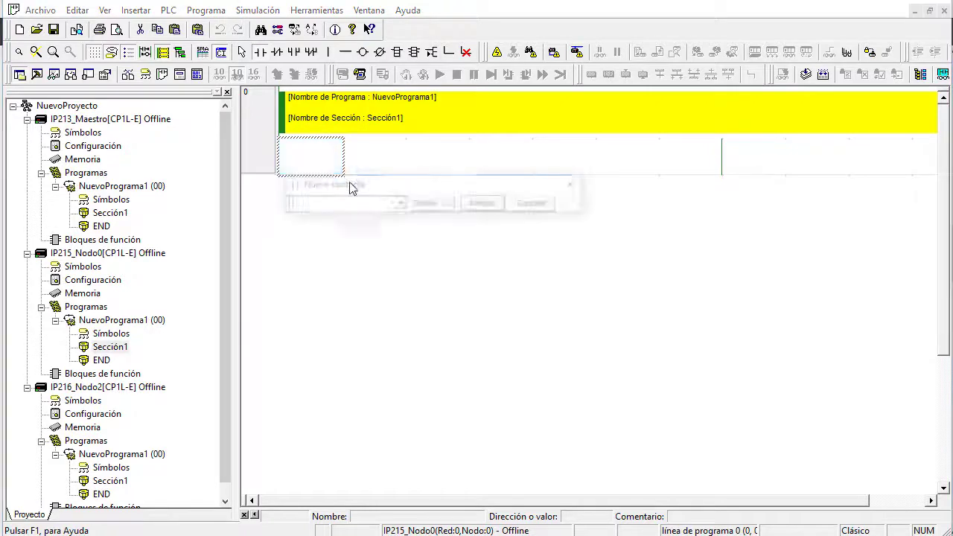
{"action": "type", "text": "mov"}
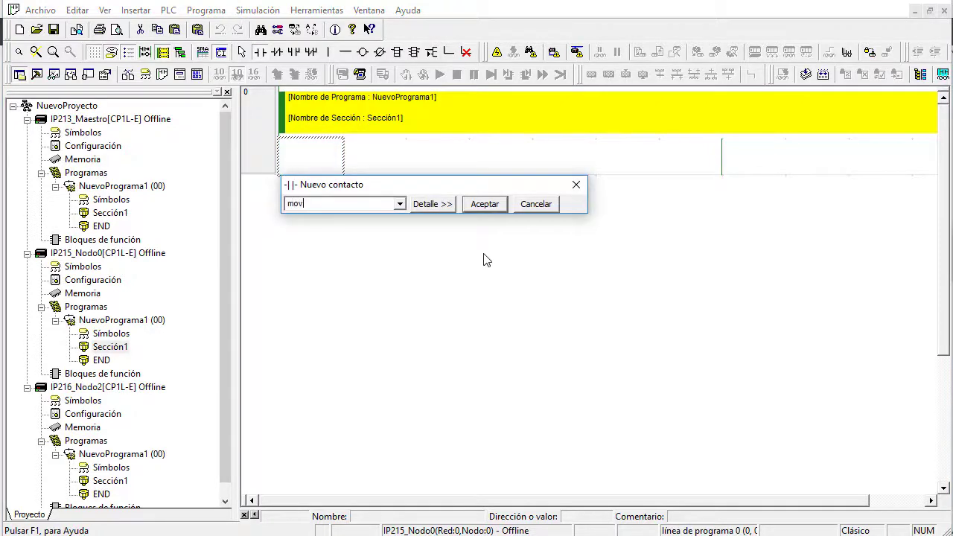